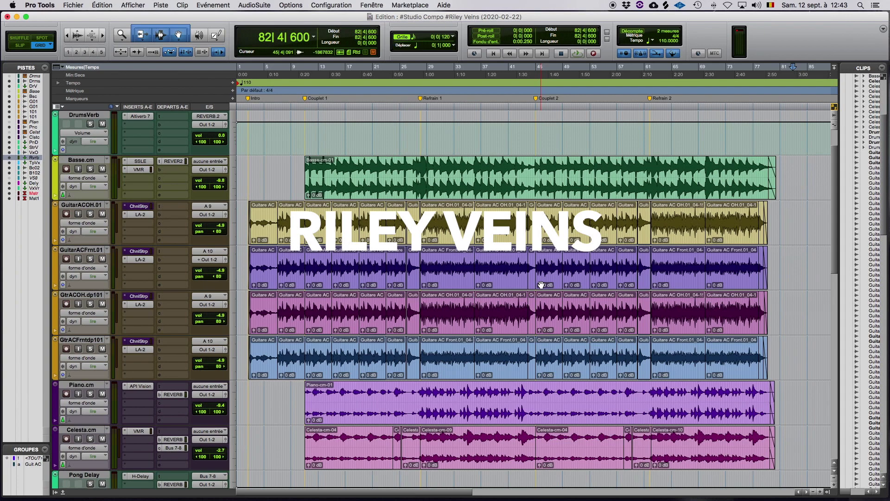
Look through the session's tracks from the drums down to the backing vocals, selecting the Voix Ok and Reverb tracks.
scroll(452, 354, down, 3)
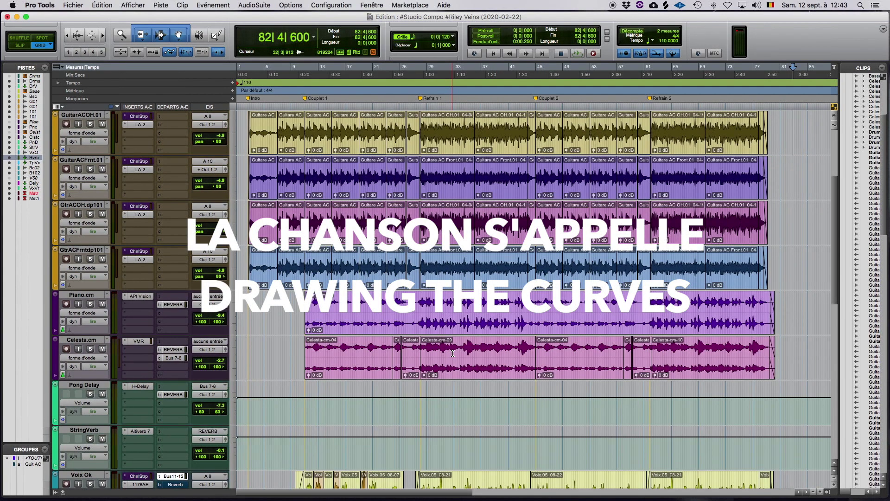
scroll(453, 353, up, 3)
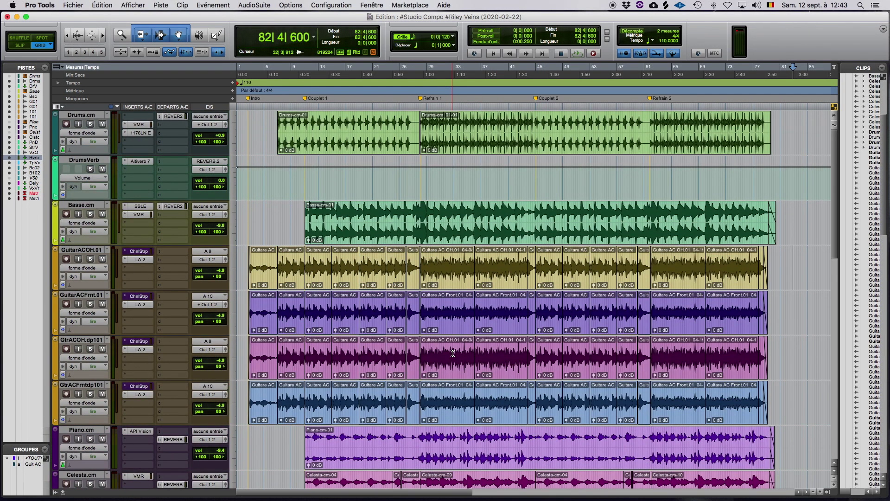
scroll(452, 353, down, 7)
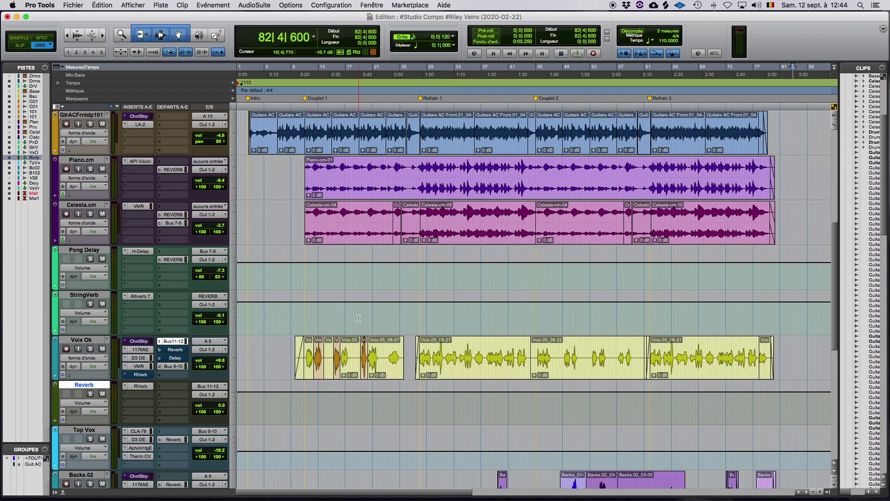
scroll(359, 318, down, 3)
scroll(358, 318, up, 3)
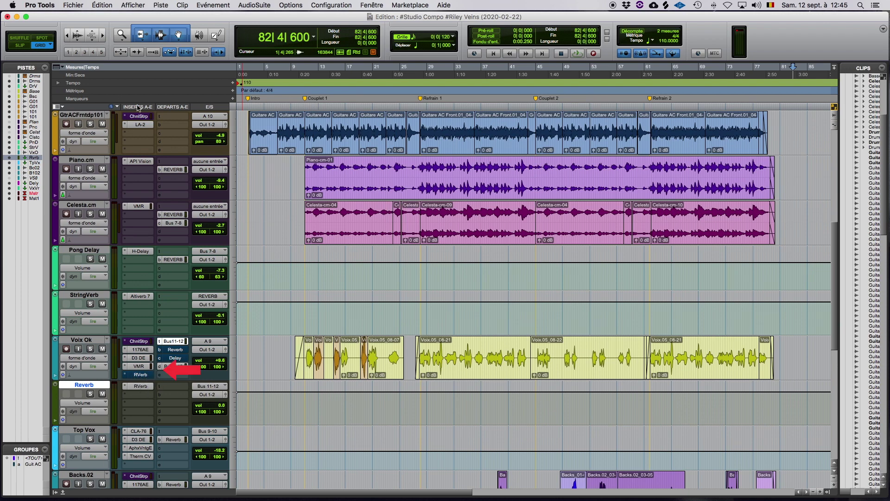
click(81, 342)
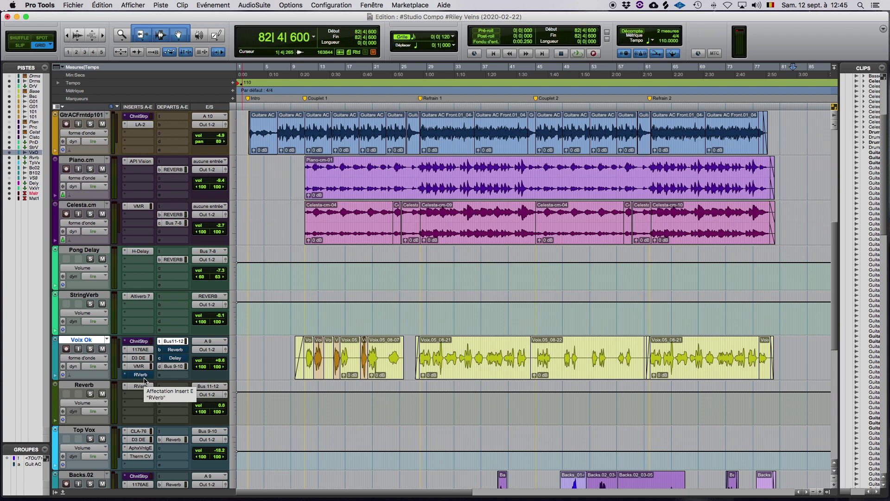
click(100, 386)
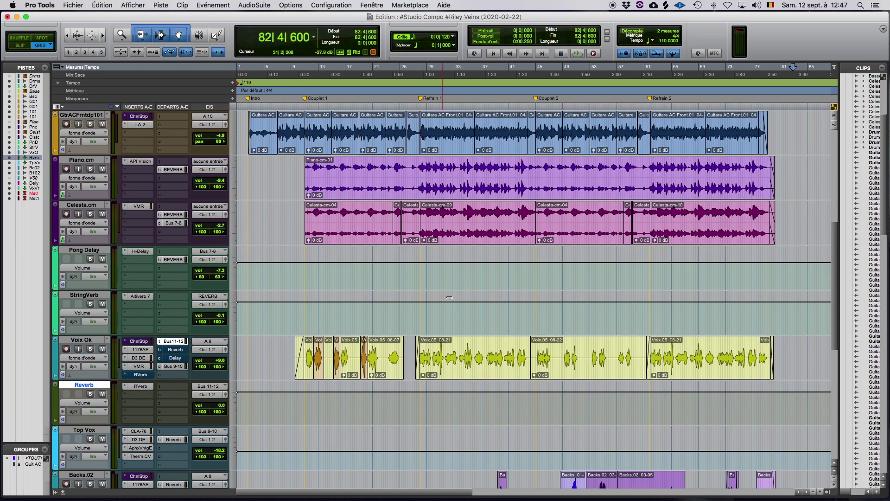
Select the Refrain 1 section across all tracks and listen to it.
scroll(470, 189, up, 4)
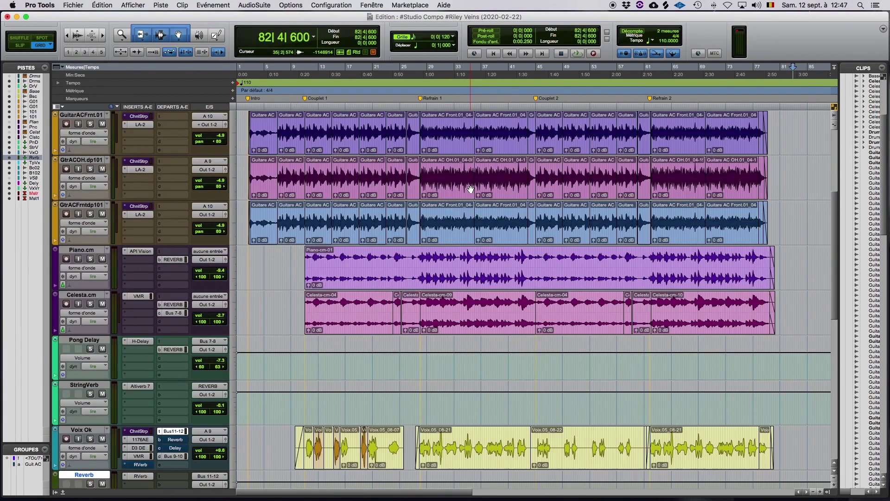
click(419, 108)
drag(419, 108, 536, 115)
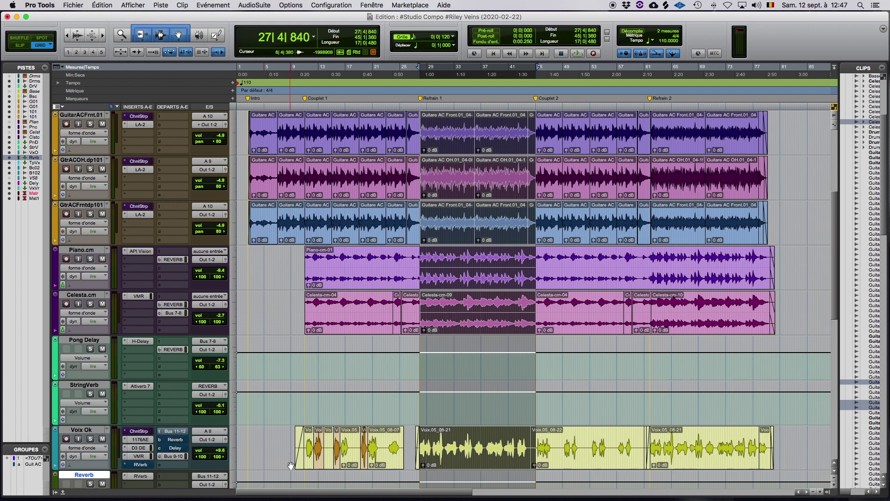
scroll(287, 463, down, 2)
scroll(291, 465, up, 2)
key(space)
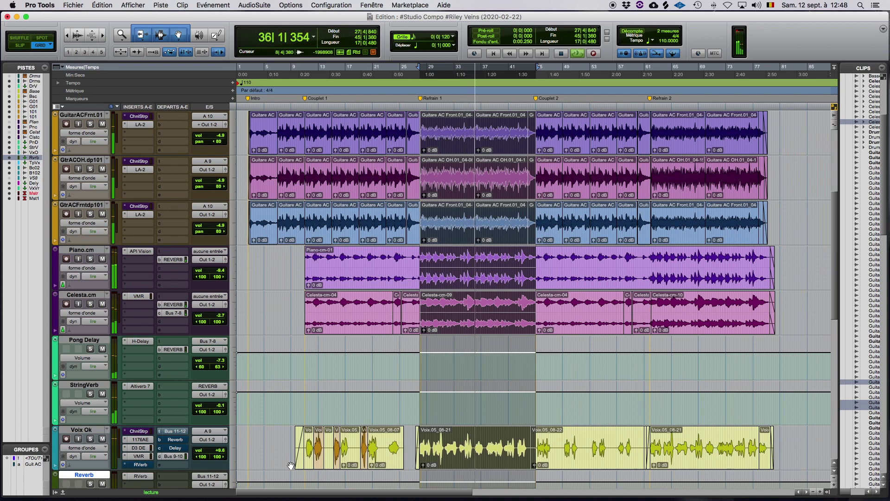
key(space)
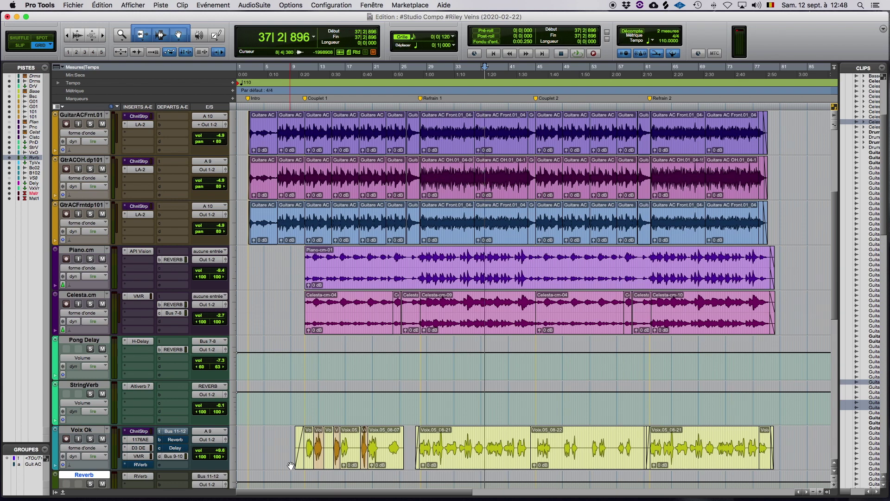
Open the RVerb insert on the Voix Ok track and set its reverb type to Chamber.
scroll(147, 393, down, 4)
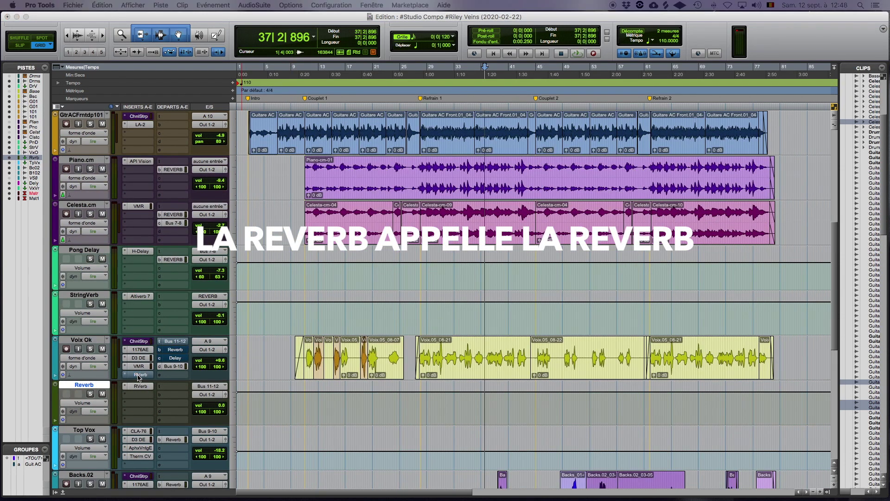
click(139, 374)
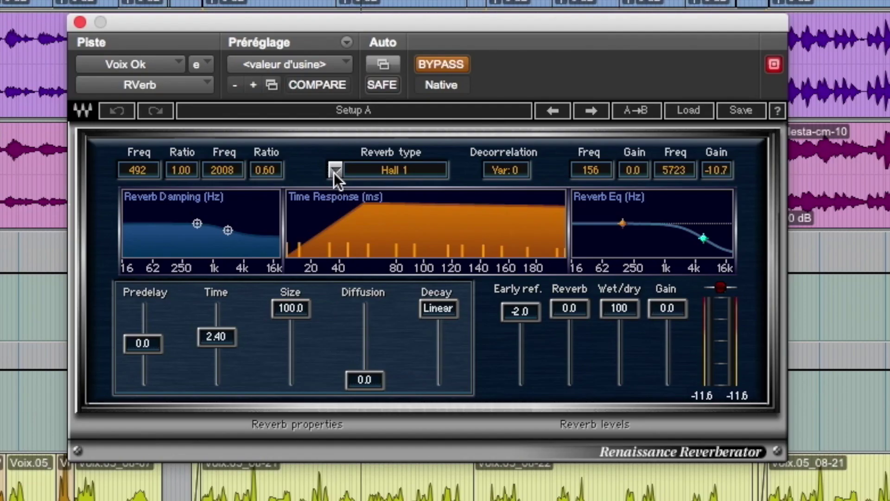
click(333, 172)
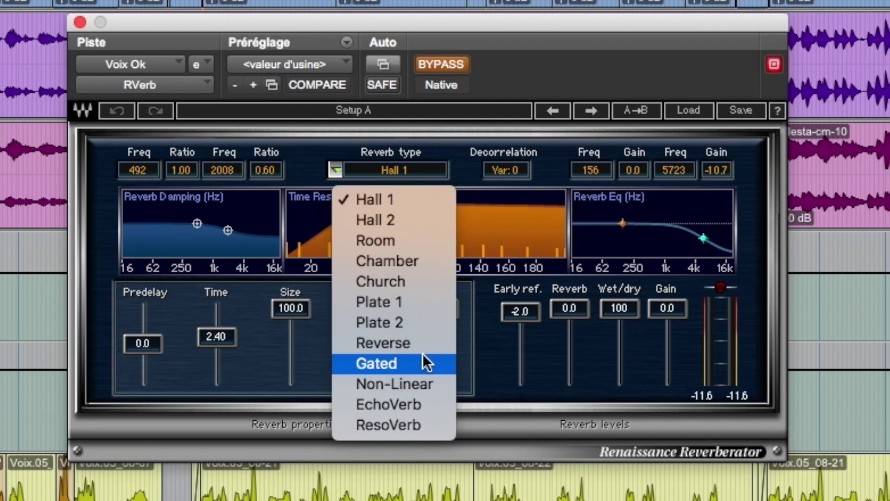
click(338, 172)
click(339, 173)
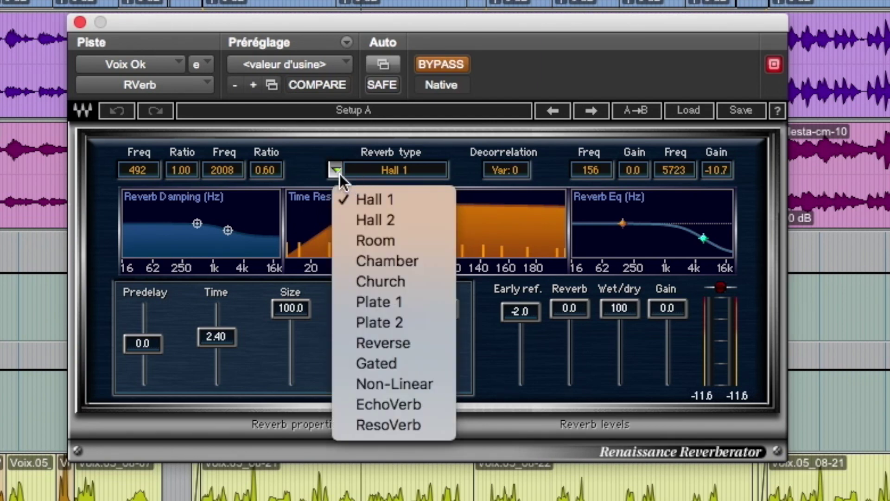
click(410, 260)
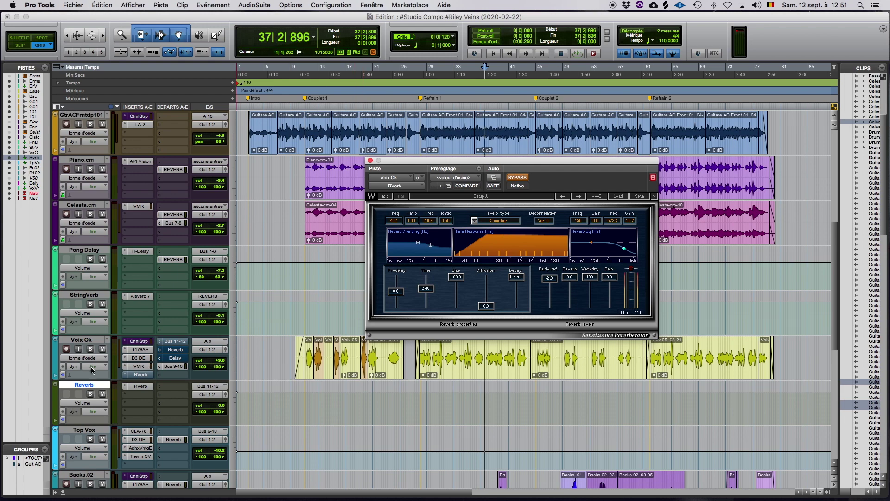
Take the vocal reverb out of bypass and audition the Refrain 1 vocal clip with a reverb time of 0.10.
click(520, 178)
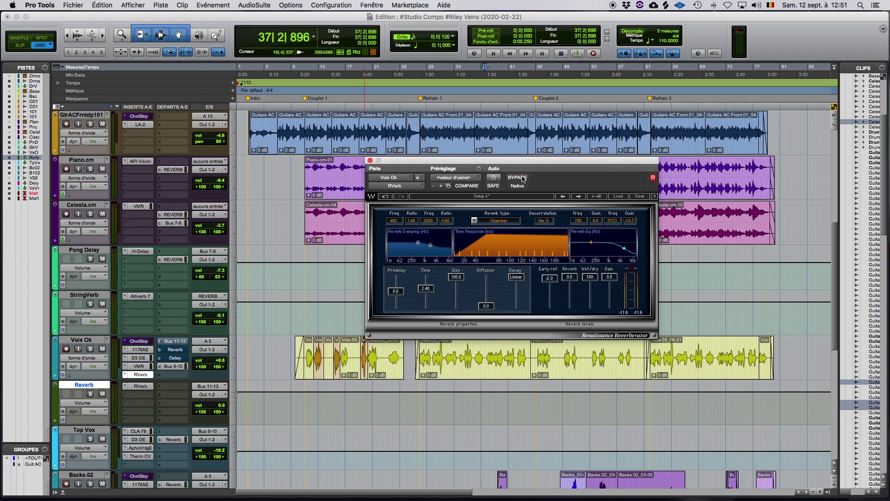
click(494, 366)
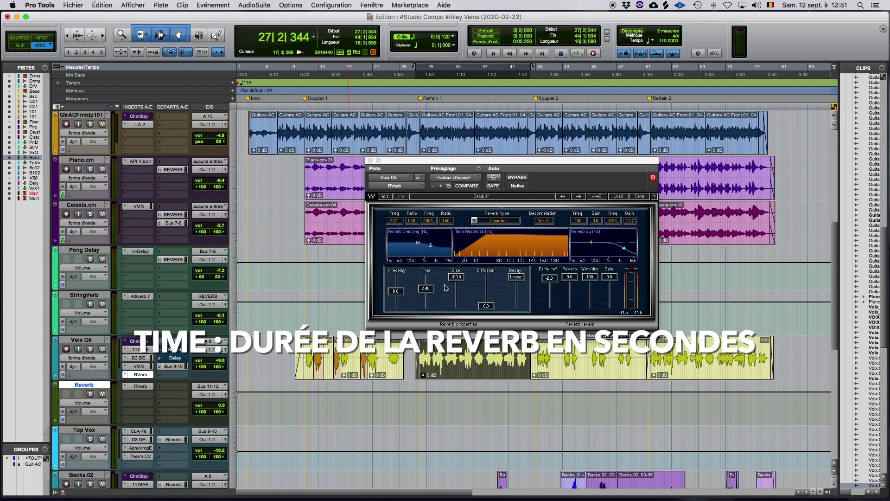
drag(426, 292, 426, 306)
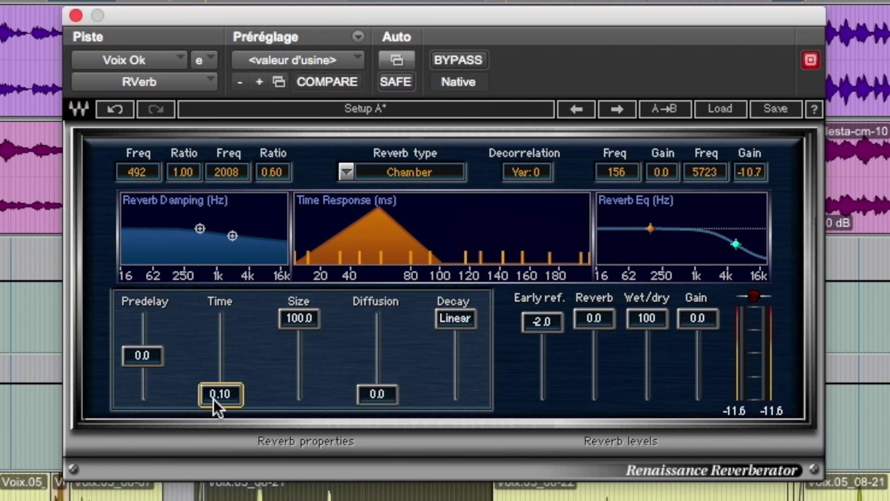
key(space)
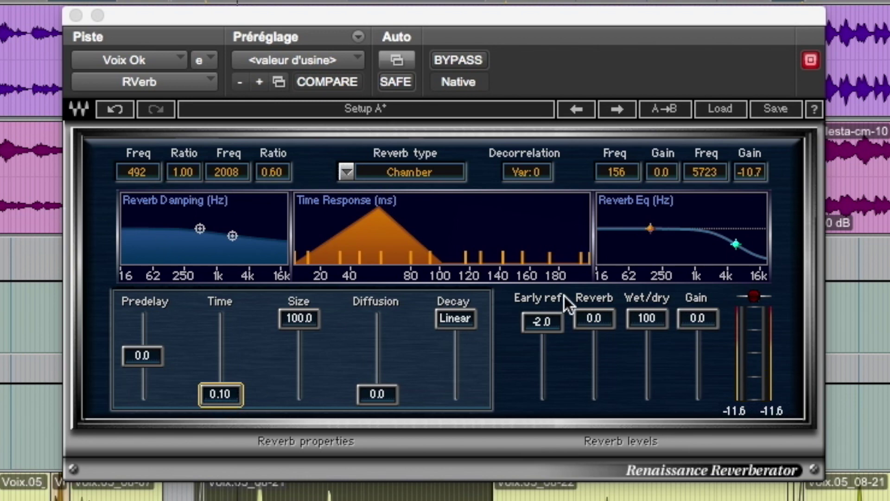
Try a reverb time of 6.93 on the vocal, reduce it to 2.00 and reselect the Refrain 1 vocal clip.
click(232, 397)
drag(232, 397, 232, 337)
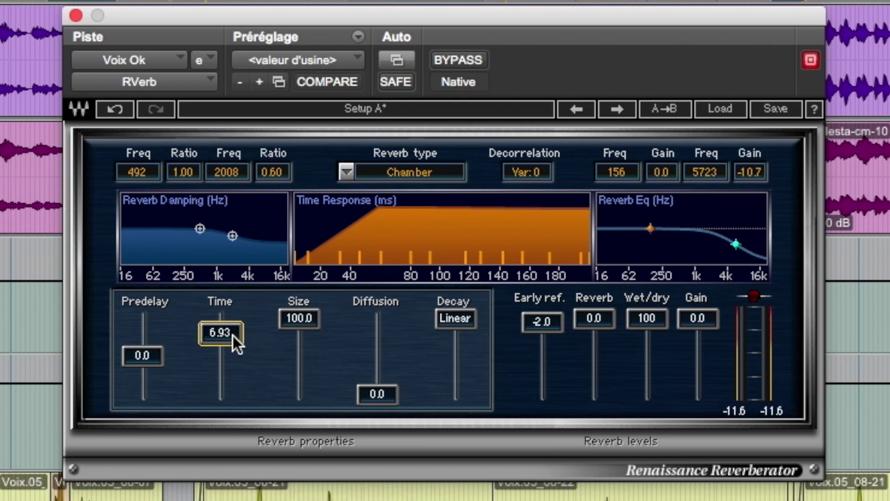
drag(221, 332, 221, 350)
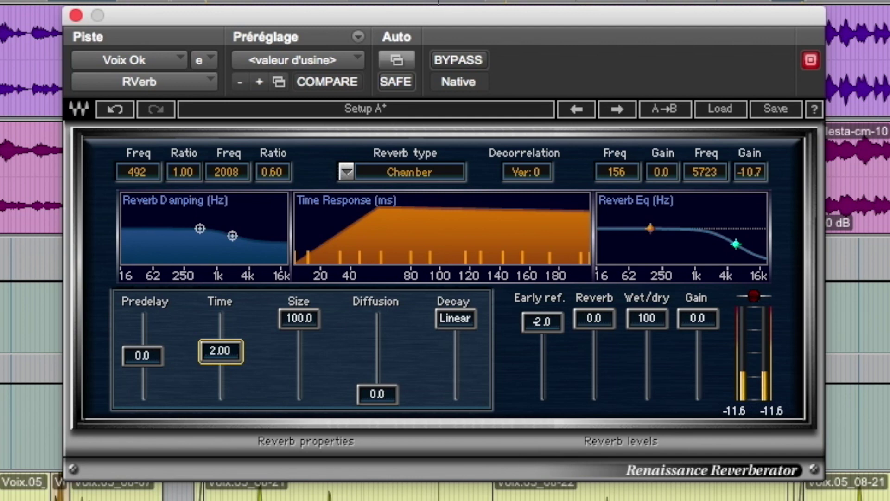
key(space)
click(343, 494)
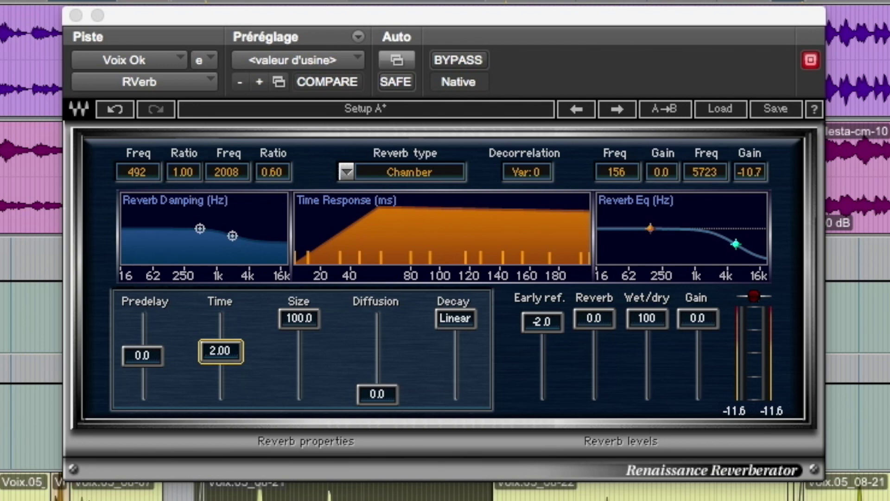
Test the vocal reverb's wet/dry ratio at 0, set it to 12 and fine-tune the reverb time to 2.09.
click(650, 318)
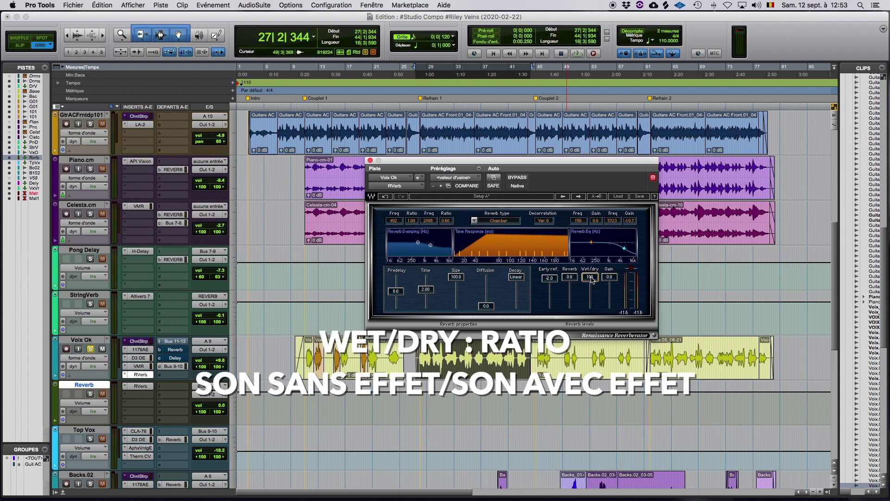
drag(592, 280, 591, 307)
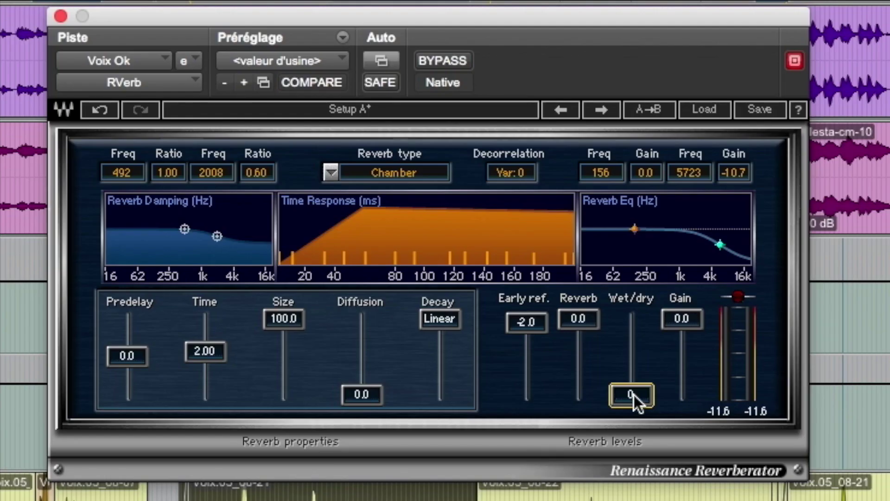
drag(633, 394, 633, 384)
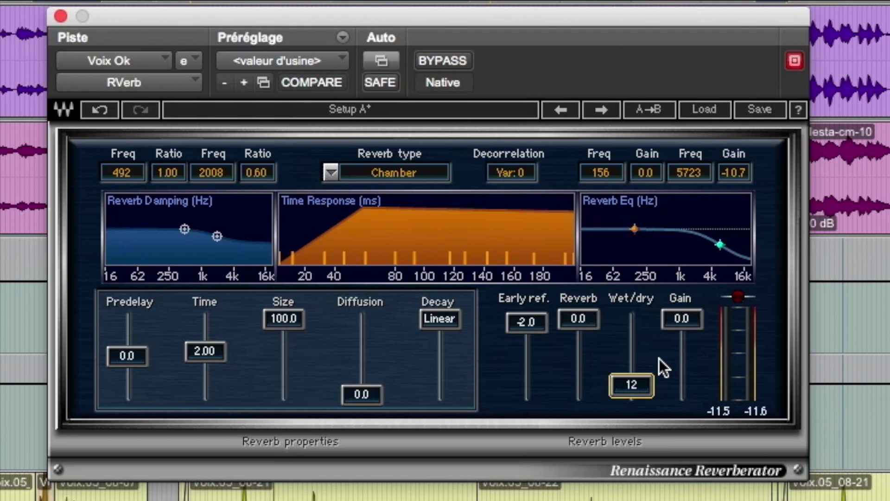
mouse_move(640, 388)
mouse_down()
mouse_move(632, 370)
mouse_move(637, 384)
mouse_up()
drag(207, 360, 206, 364)
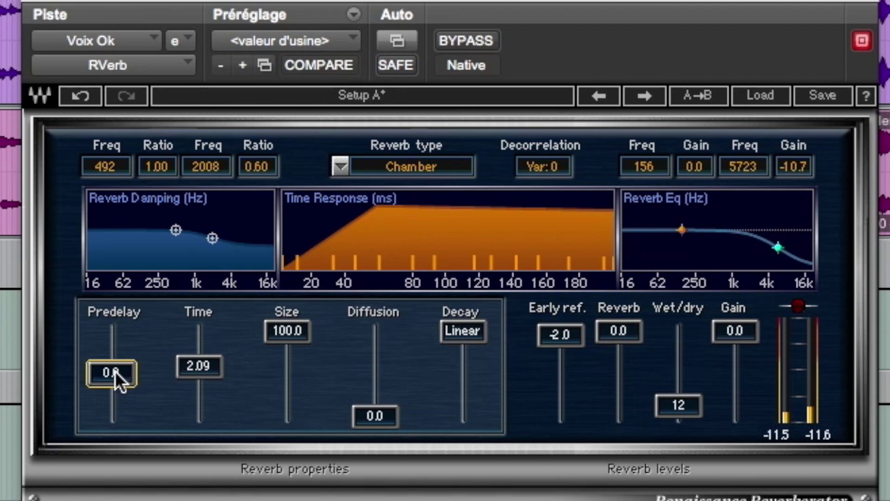
Compare vocal reverb predelays of 160.0 and 0.0, and set the predelay to 22.1 while listening.
drag(115, 371, 115, 330)
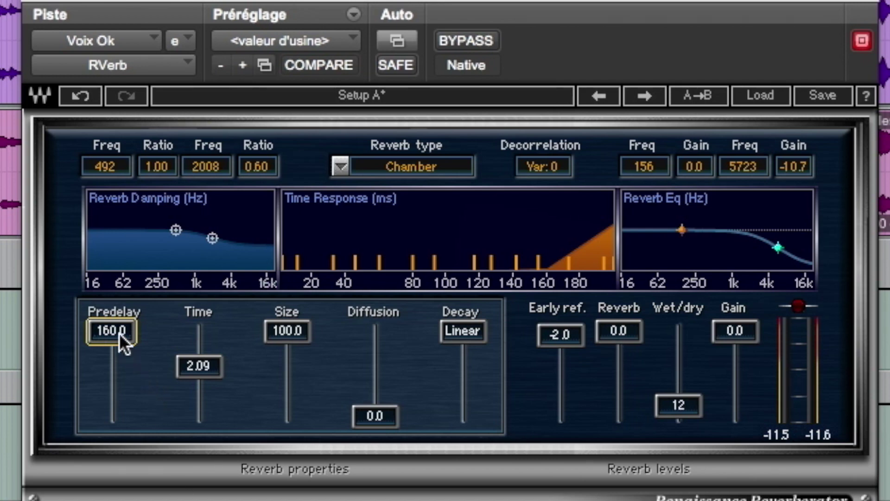
drag(118, 333, 163, 415)
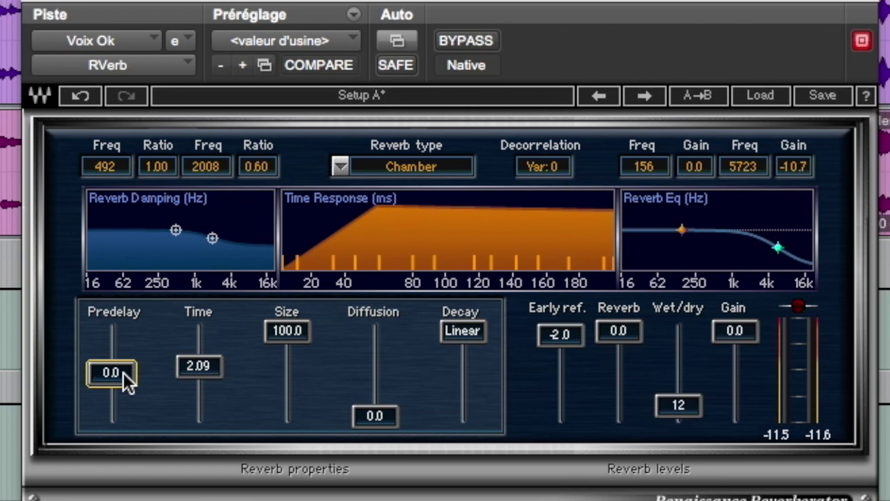
key(space)
drag(111, 373, 111, 366)
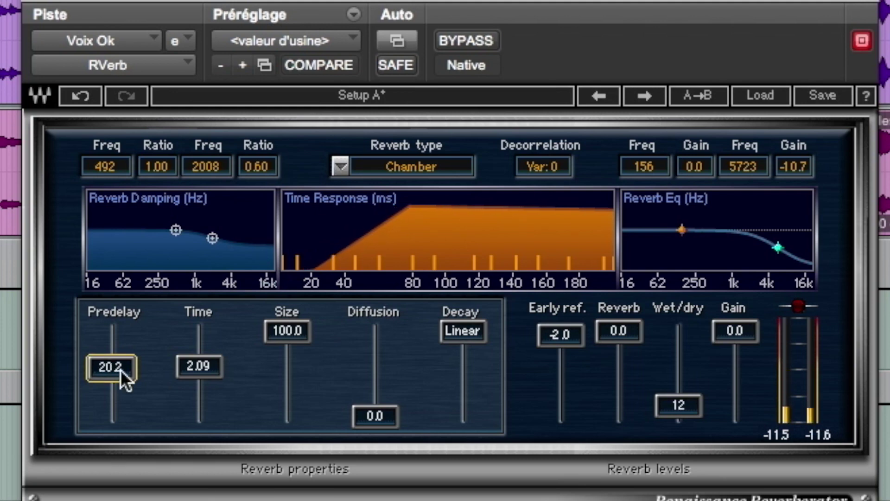
drag(122, 377, 119, 377)
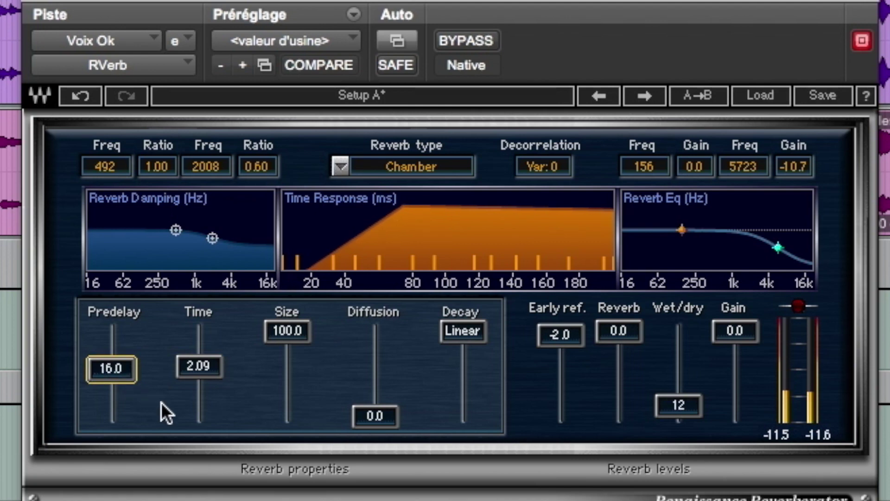
drag(111, 368, 111, 361)
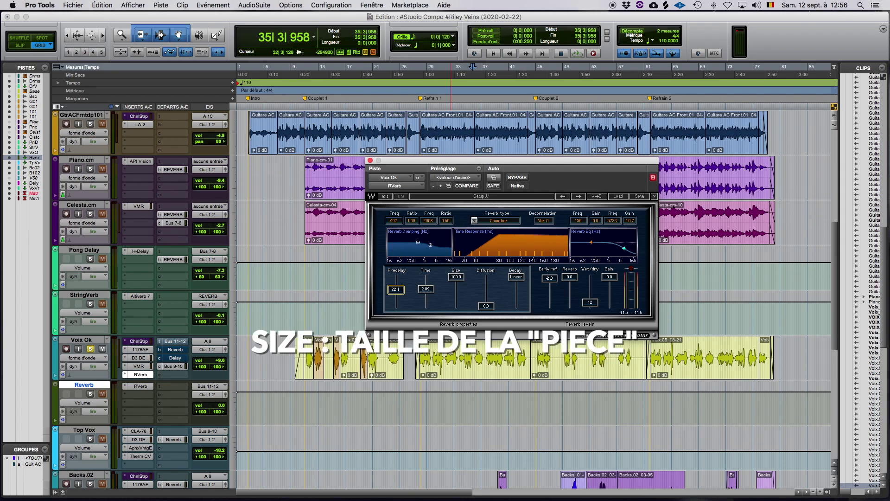
Audition the vocal reverb with its size at the minimum of 1.0, and raise the size to 4.5.
click(456, 277)
drag(456, 277, 458, 306)
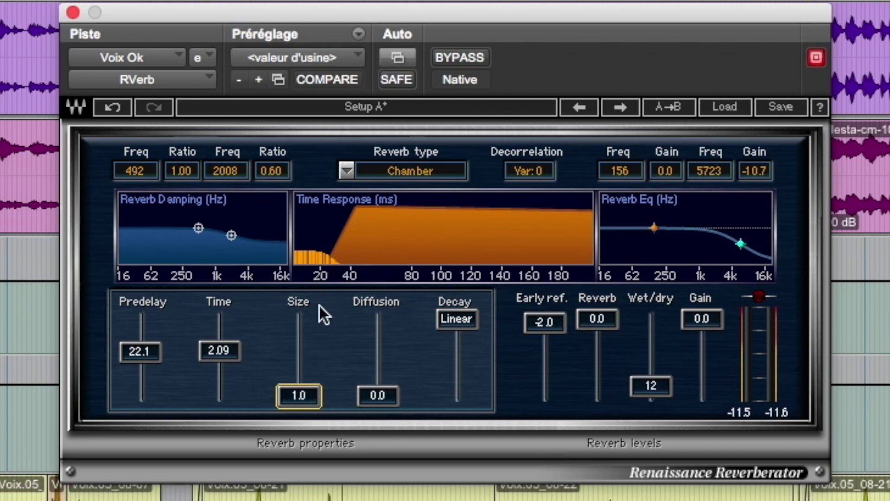
mouse_move(312, 395)
mouse_down()
mouse_move(312, 318)
mouse_move(312, 394)
mouse_up()
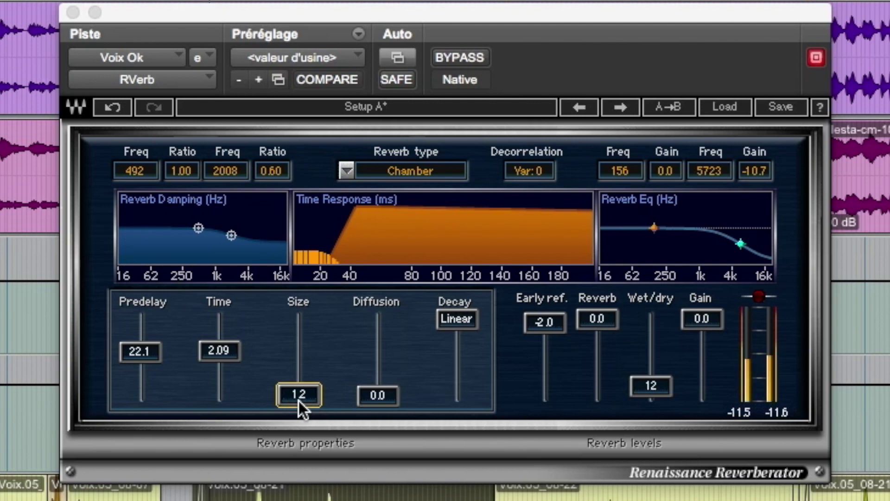
mouse_move(298, 400)
mouse_down()
mouse_move(299, 318)
mouse_move(299, 396)
mouse_up()
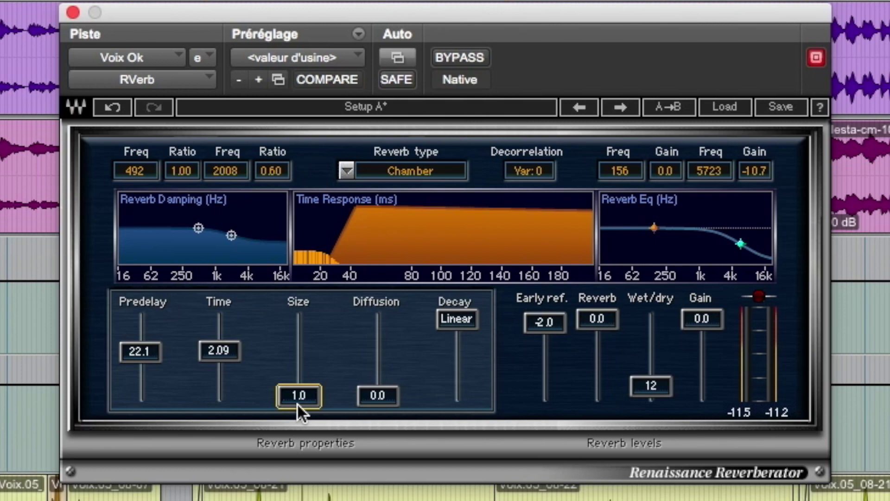
mouse_move(298, 405)
mouse_down()
mouse_move(298, 318)
mouse_move(299, 392)
mouse_up()
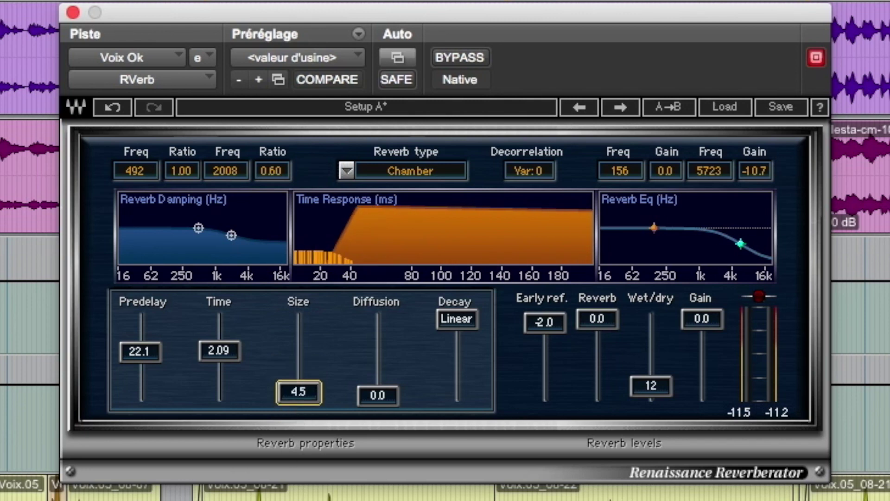
Raise the vocal reverb's size through 25.7 and 43.1 while listening, and settle it at 43.5.
drag(294, 397, 294, 382)
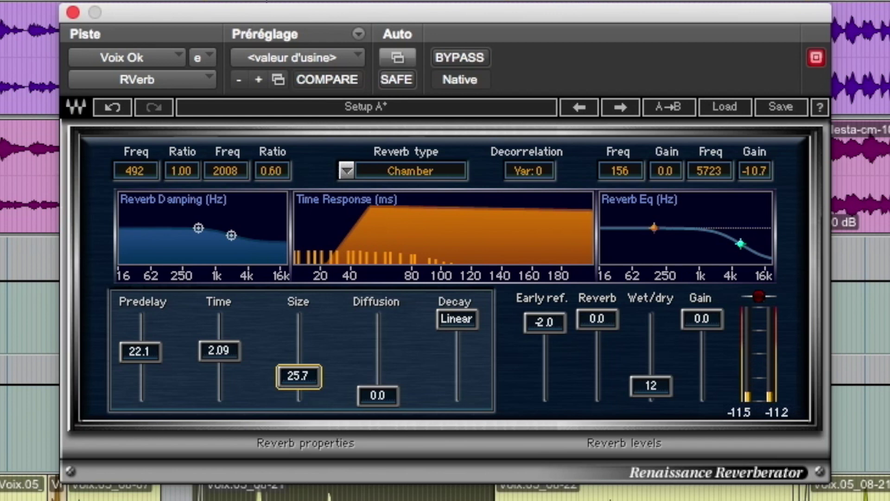
drag(298, 376, 298, 362)
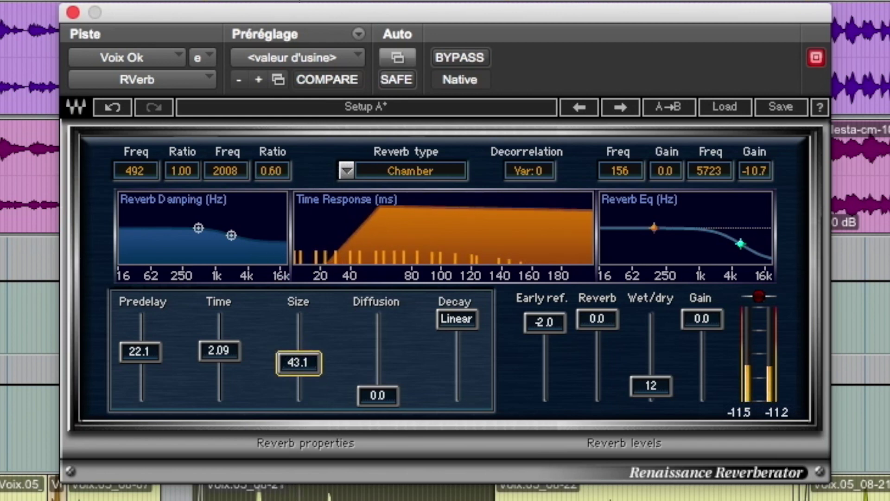
drag(298, 362, 293, 365)
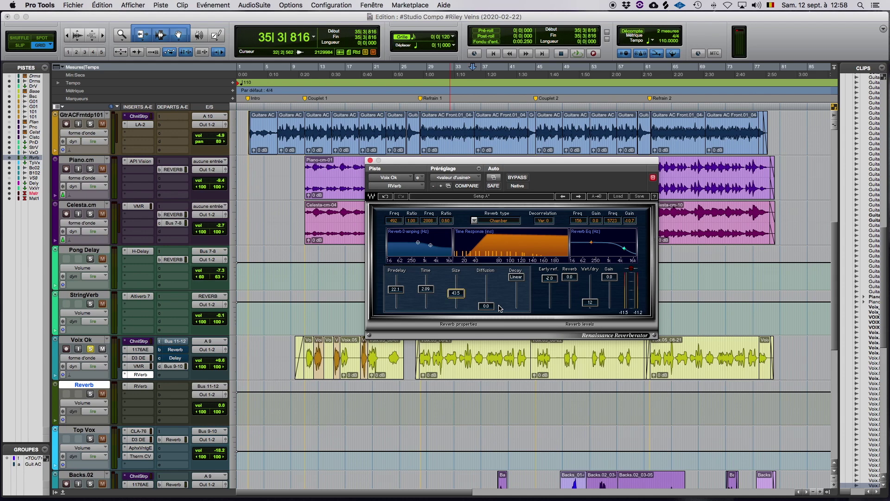
Compare the vocal reverb's diffusion at 100.0 and 0.0 during Refrain 1 playback, and set it to 29.3.
drag(485, 305, 486, 277)
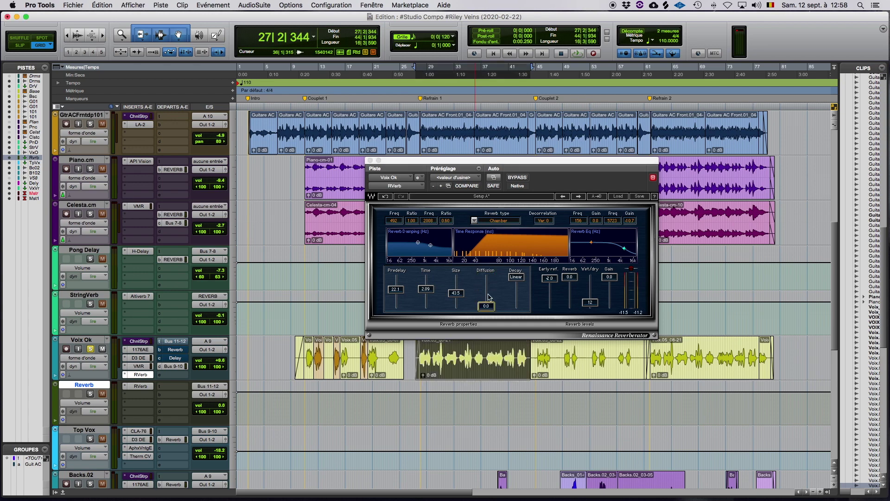
key(space)
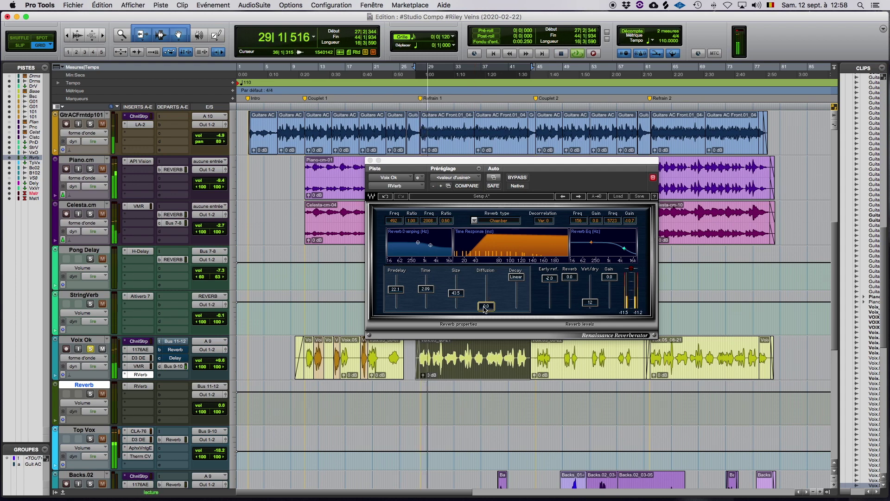
click(484, 308)
drag(486, 306, 485, 280)
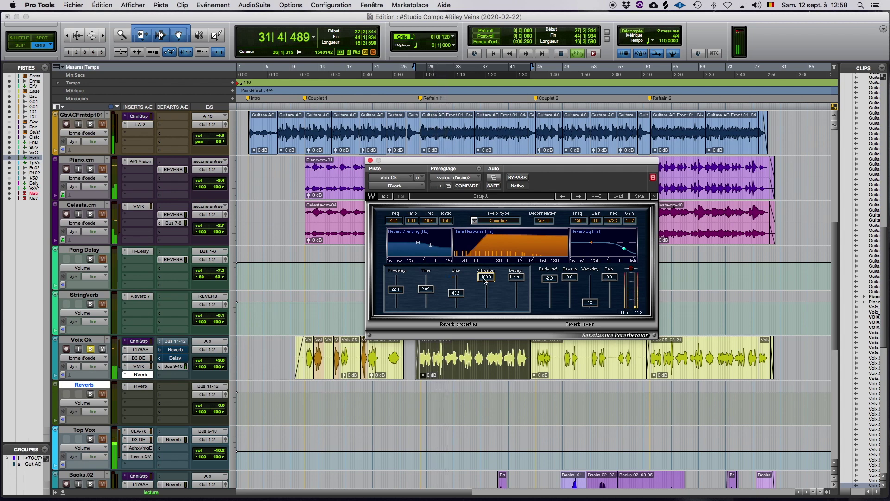
drag(485, 277, 484, 307)
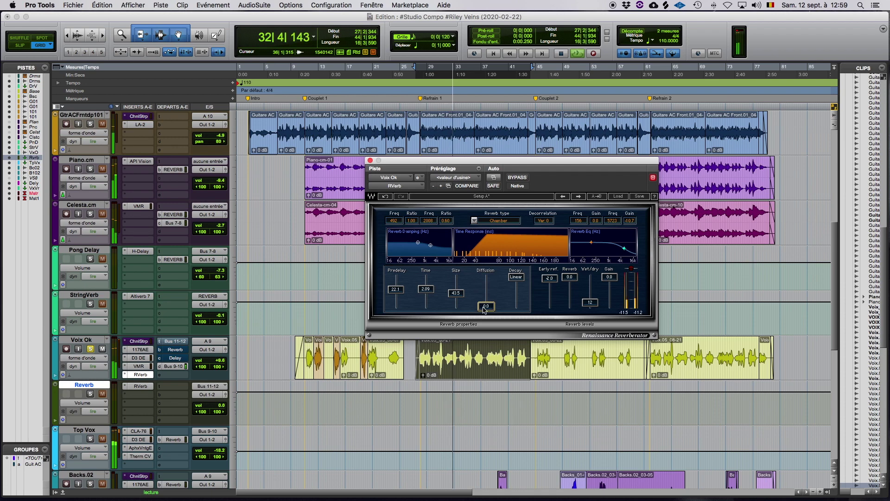
key(space)
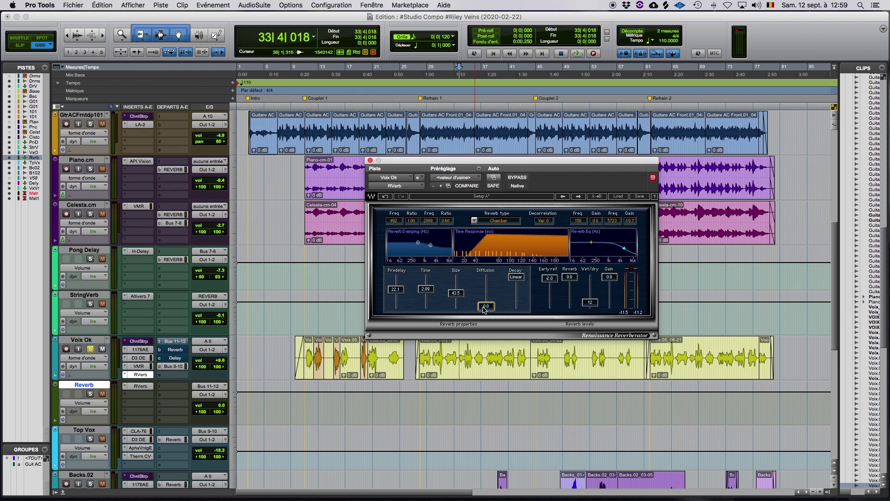
mouse_move(483, 307)
mouse_down()
mouse_move(484, 277)
mouse_move(484, 306)
mouse_up()
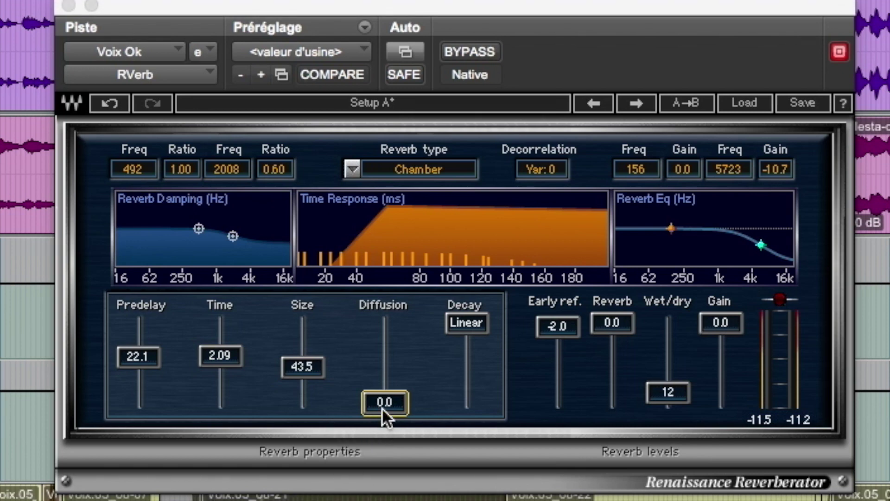
drag(389, 402, 383, 379)
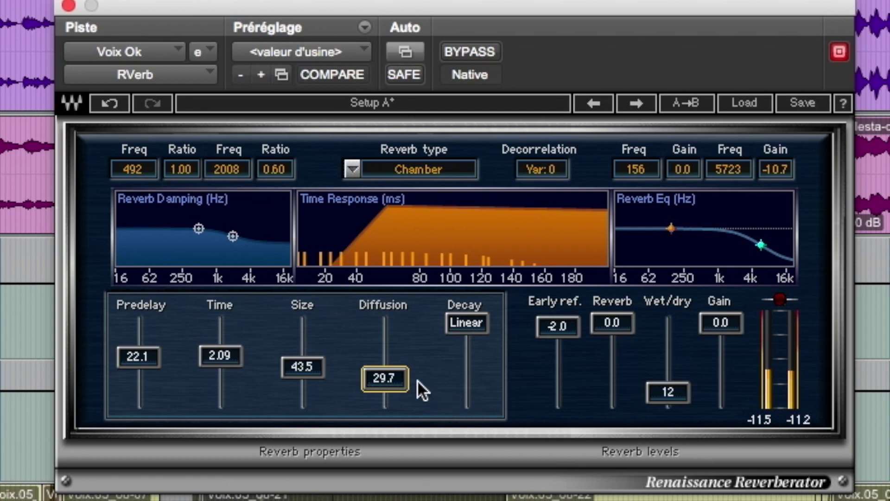
drag(398, 378, 397, 379)
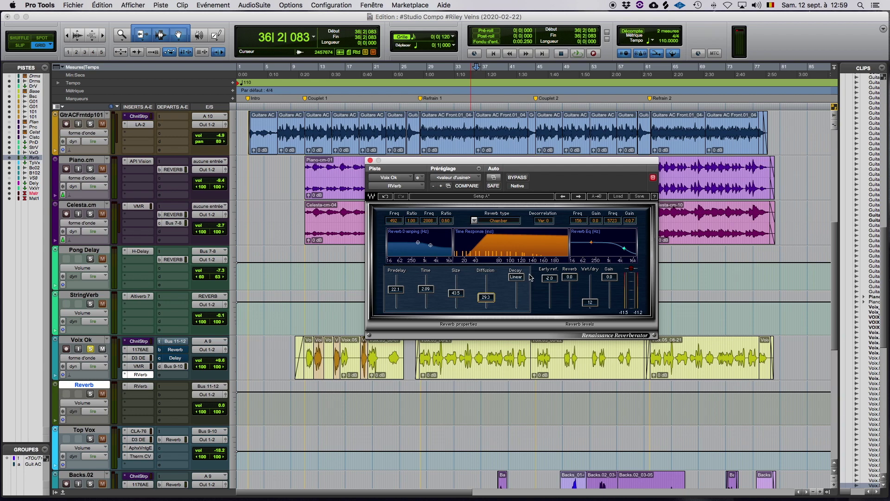
Try the vocal reverb's decay at 0.04 and return it to Linear.
click(516, 277)
mouse_move(516, 277)
mouse_down()
mouse_move(518, 295)
mouse_move(518, 280)
mouse_up()
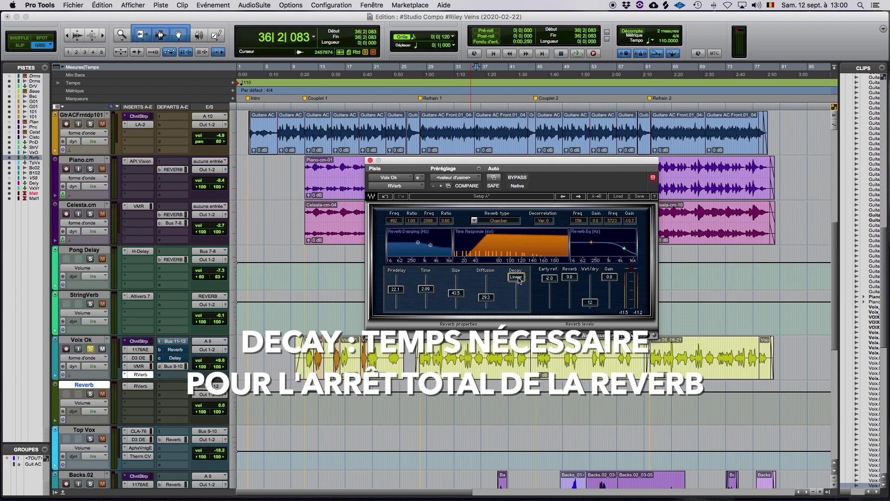
mouse_move(518, 280)
mouse_down()
mouse_move(519, 300)
mouse_move(518, 277)
mouse_up()
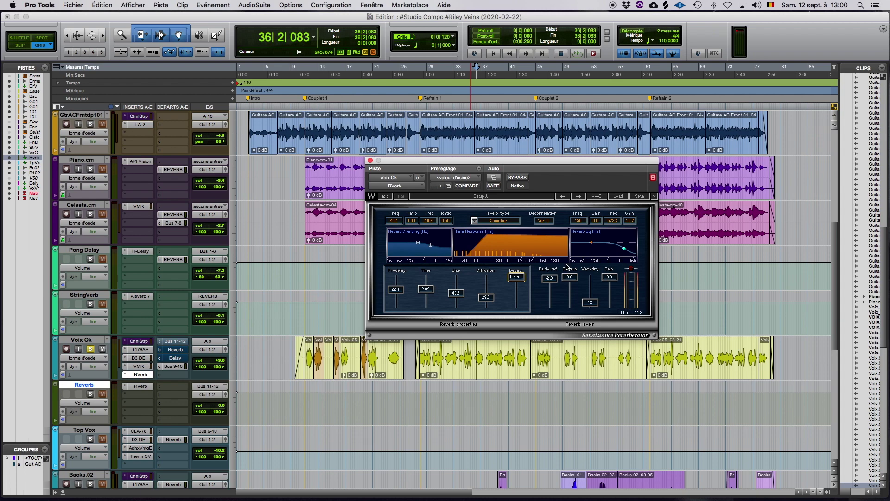
drag(516, 277, 516, 306)
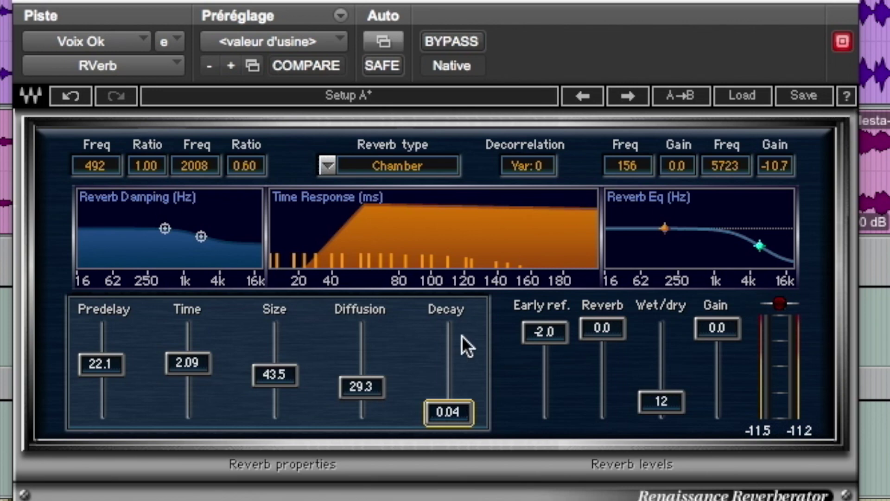
drag(454, 417, 448, 327)
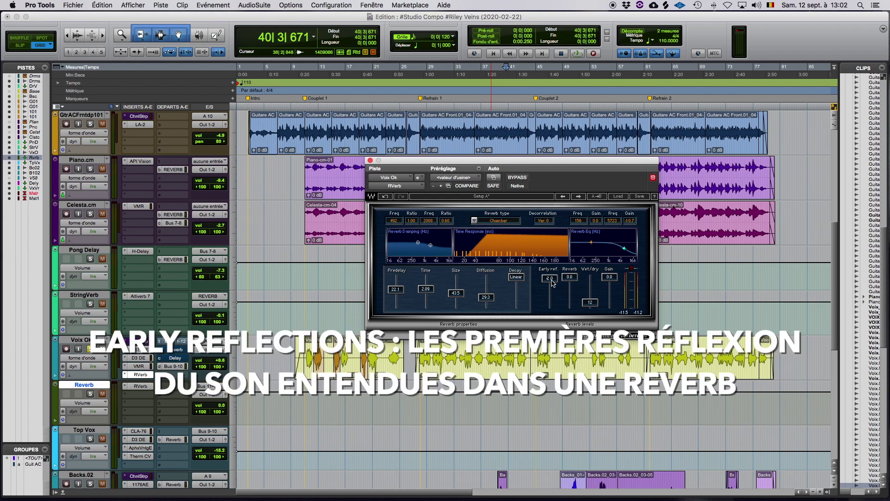
Compare the vocal reverb with early reflections off and at full level 0.0 while playing the Refrain 1 vocal clip.
click(551, 280)
drag(550, 278, 550, 306)
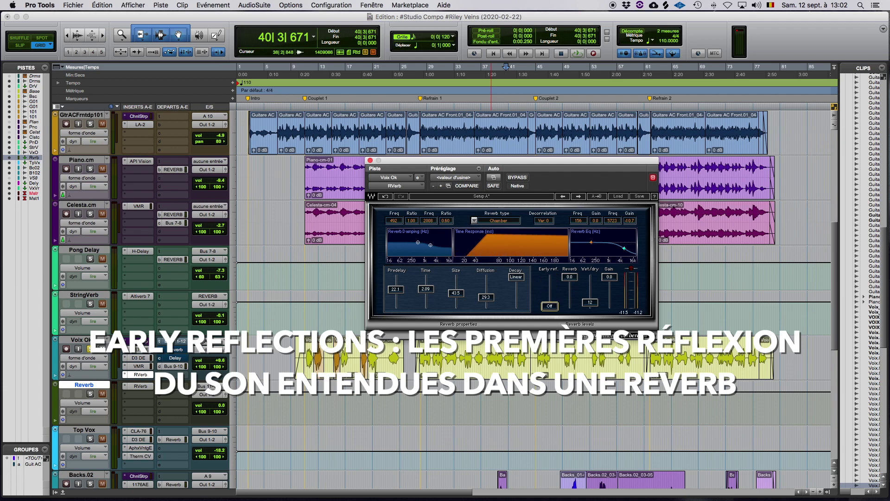
click(439, 368)
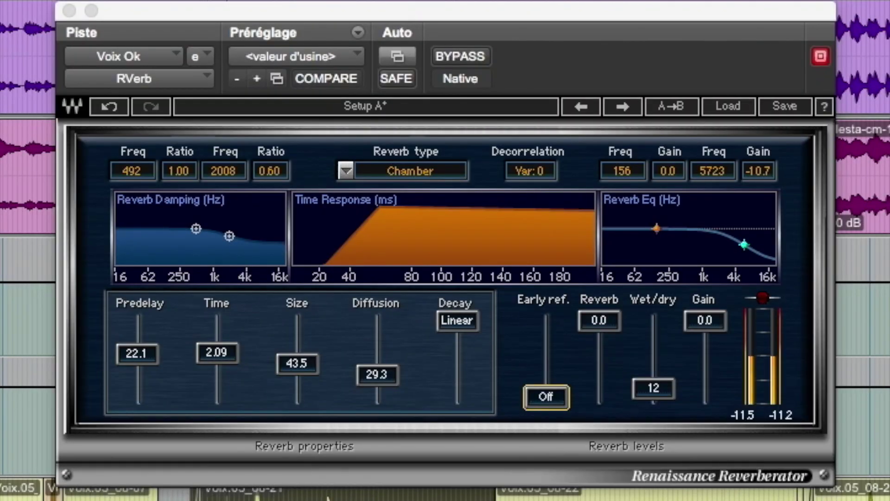
drag(545, 400, 545, 321)
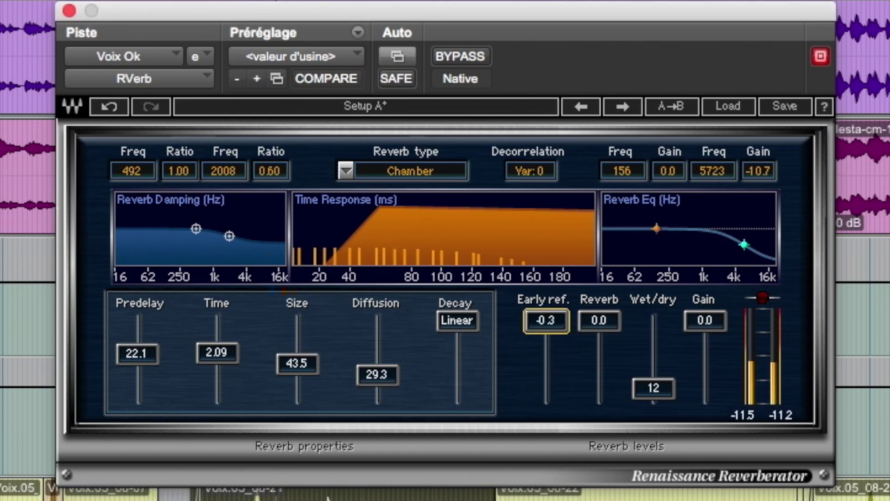
drag(546, 321, 546, 397)
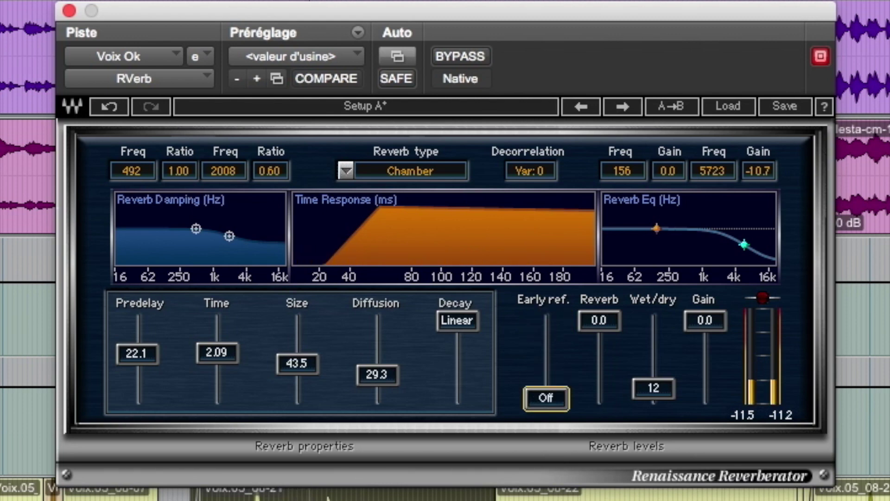
drag(545, 398, 545, 320)
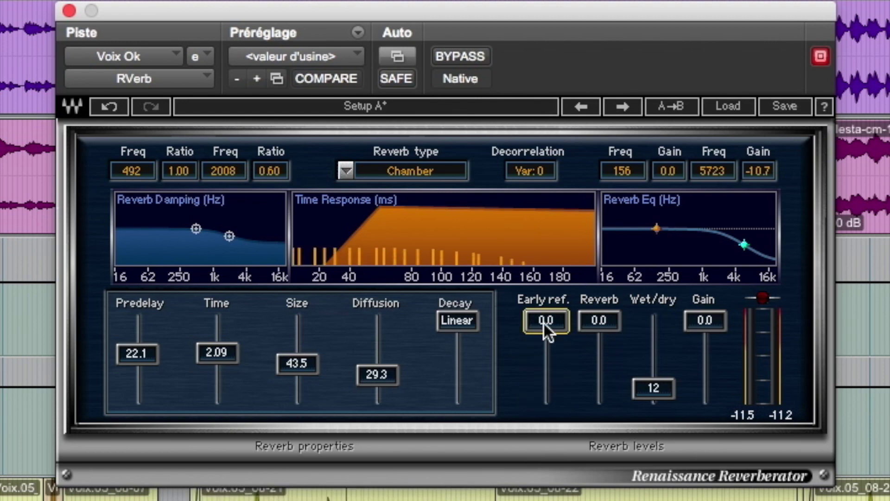
Lower the vocal reverb's early reflections to -6.2, replay Refrain 1 and fine-tune the level to -5.3.
drag(544, 324, 543, 328)
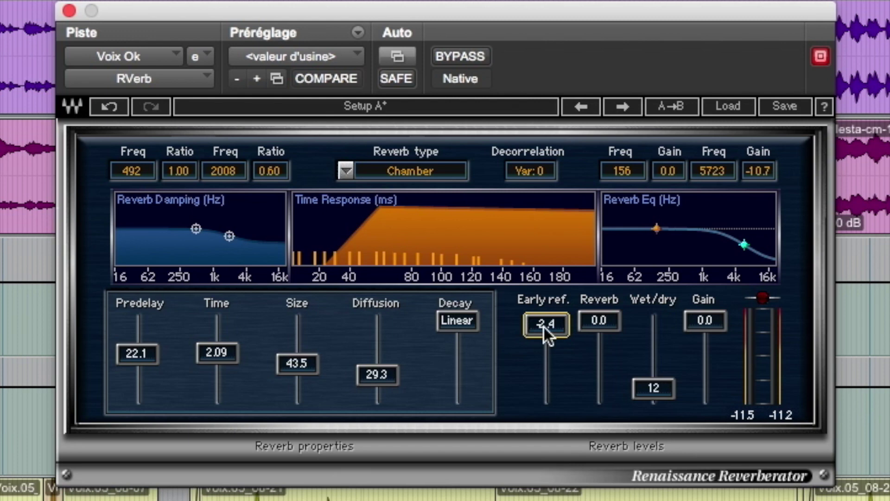
mouse_move(544, 327)
mouse_down()
mouse_move(544, 401)
mouse_move(546, 331)
mouse_up()
click(476, 492)
key(space)
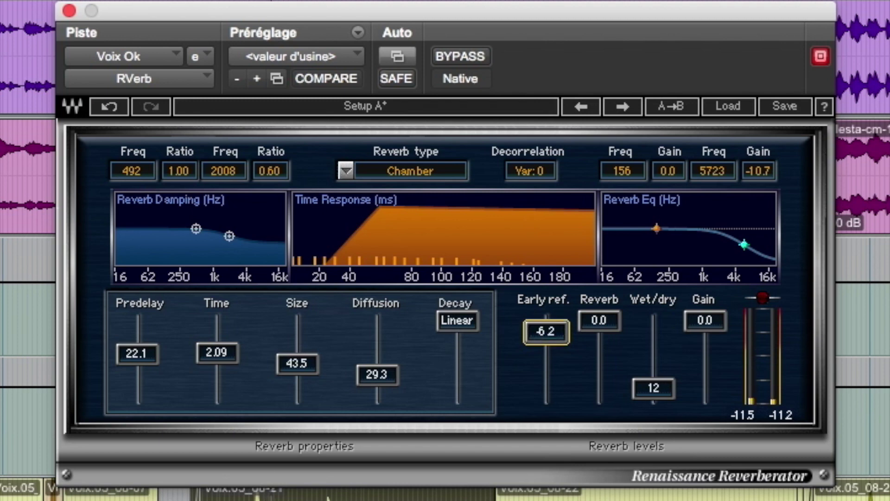
drag(546, 331, 554, 329)
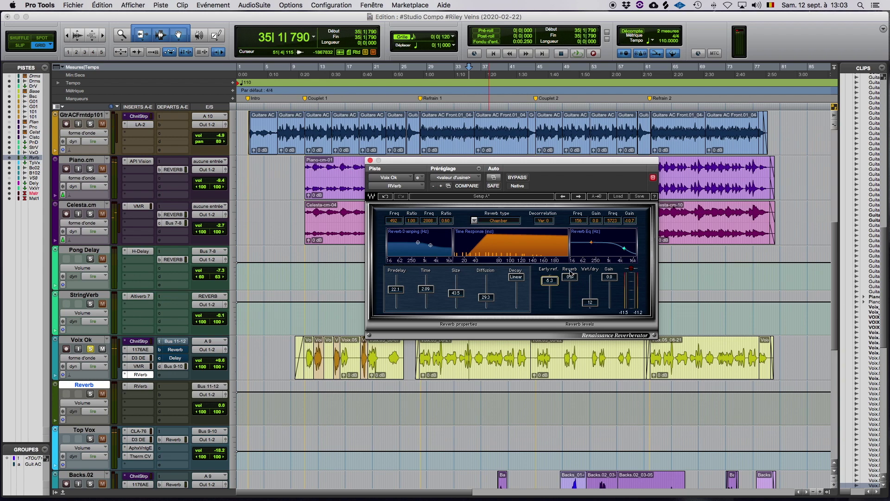
Compare the vocal reverb level off and at 0.0 during Refrain 1 playback, and settle it slightly below 0.0.
drag(577, 278, 573, 305)
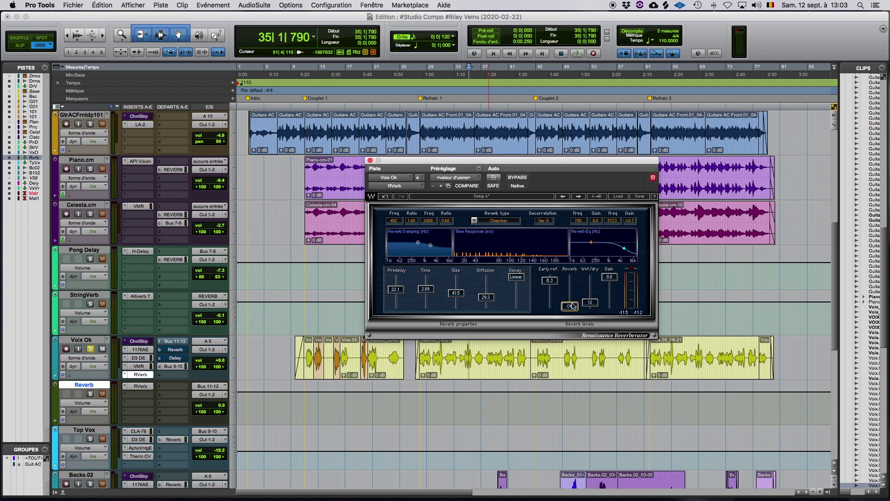
click(462, 373)
key(space)
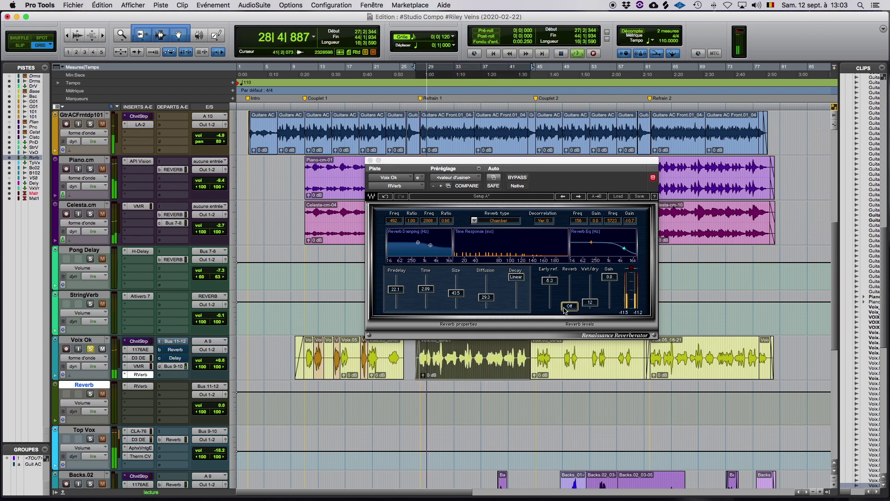
drag(573, 306, 574, 277)
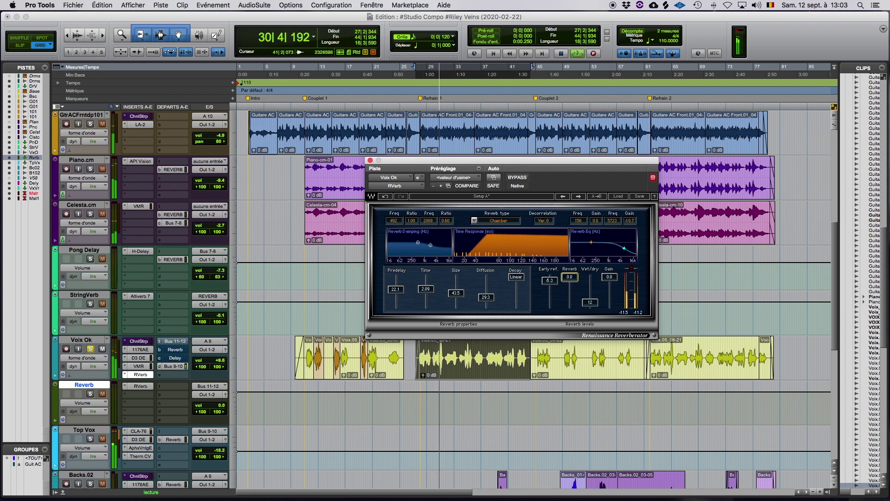
drag(569, 277, 569, 279)
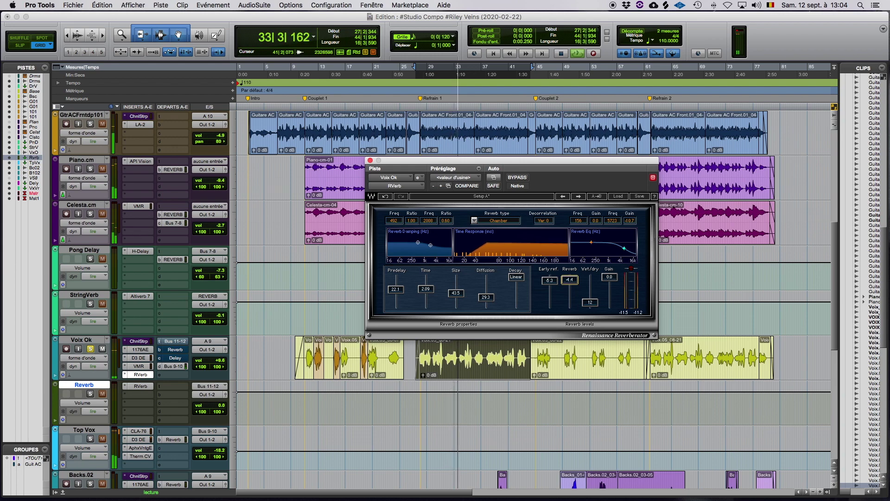
drag(569, 279, 569, 279)
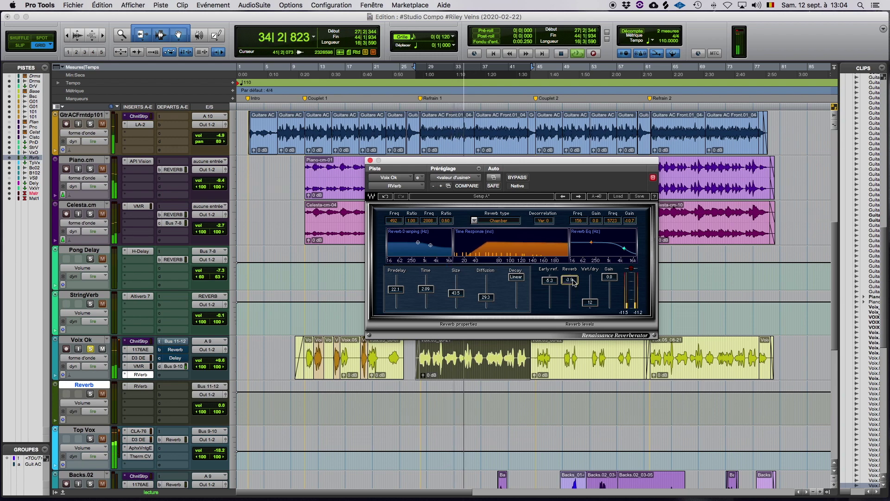
key(space)
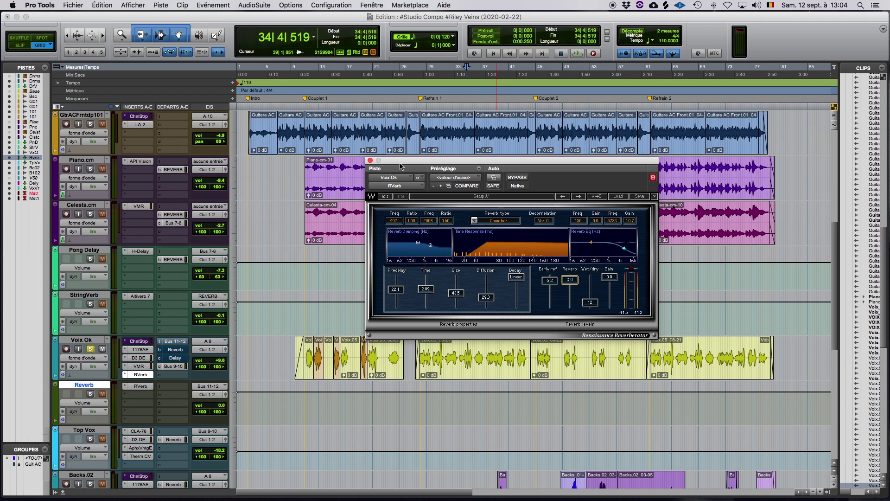
Unsolo the Voix Ok track and compare the Refrain 1 mix with the vocal reverb bypassed and active.
click(90, 349)
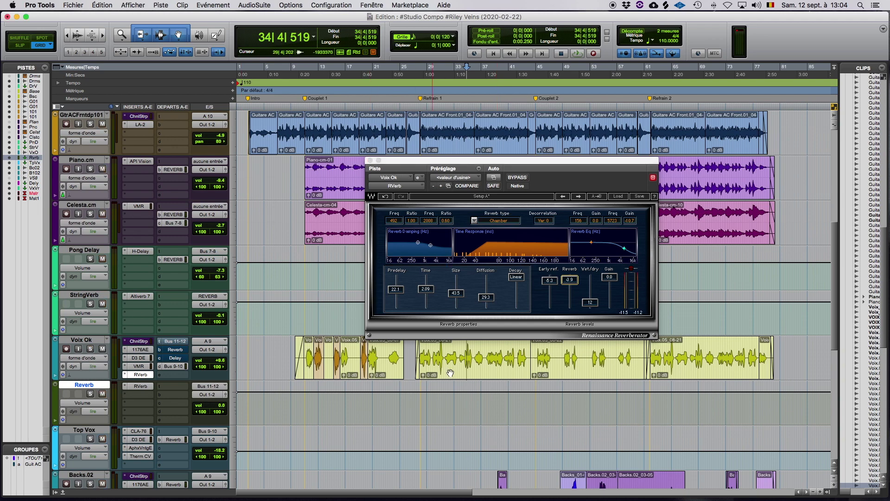
click(467, 368)
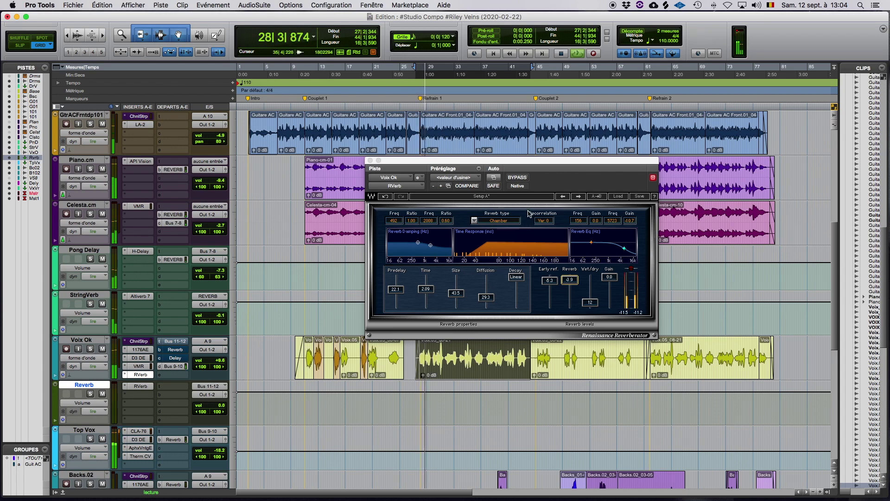
click(523, 181)
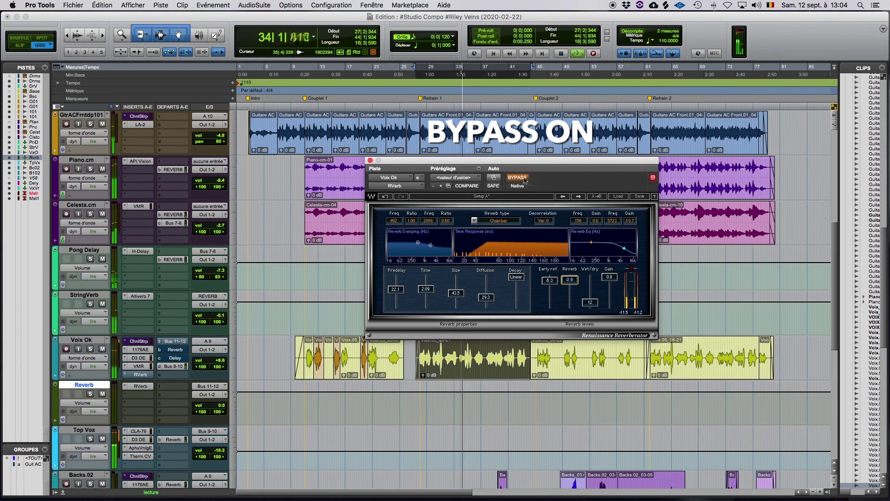
click(522, 180)
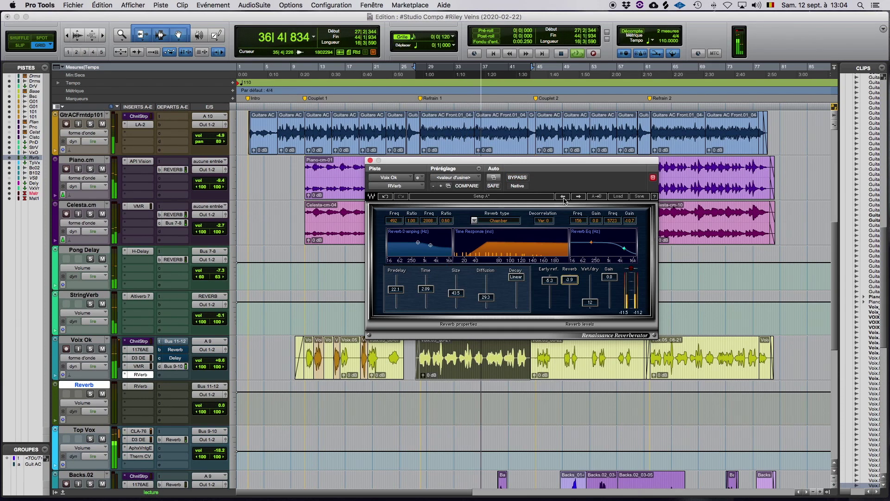
key(space)
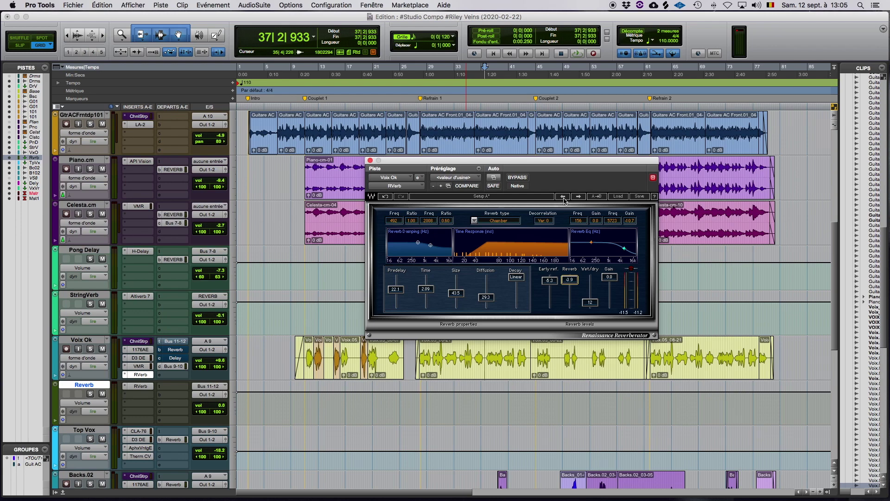
Open the RVerb insert of the Reverb auxiliary track.
click(144, 386)
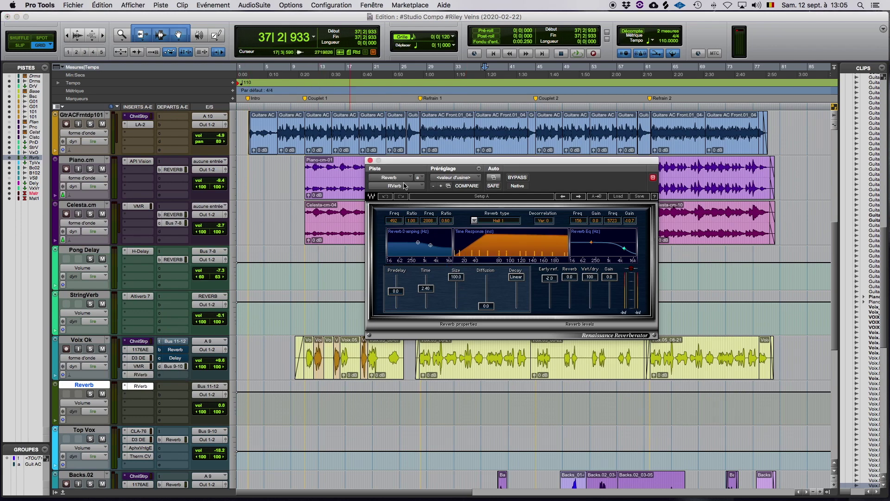
Match the Reverb auxiliary's RVerb to the Voix Ok reverb: Chamber type, predelay 22.1, time 2.09, size 43.5 and diffusion 29.3.
click(474, 221)
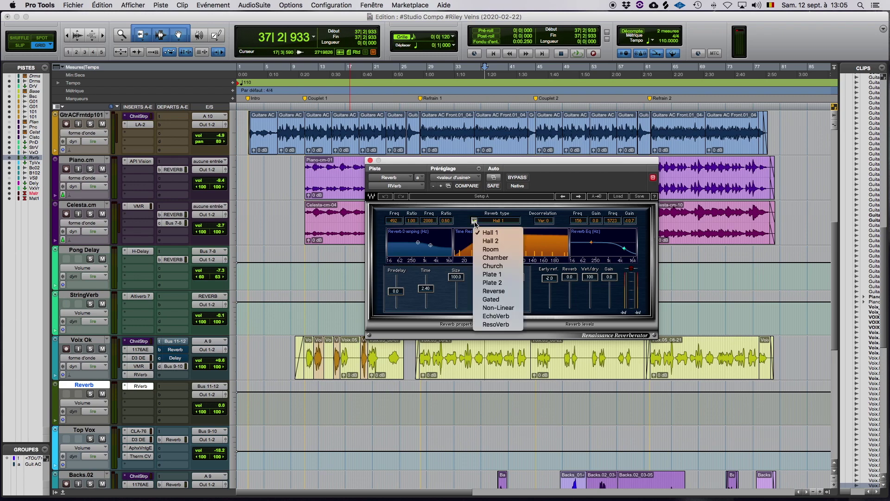
click(487, 252)
click(140, 375)
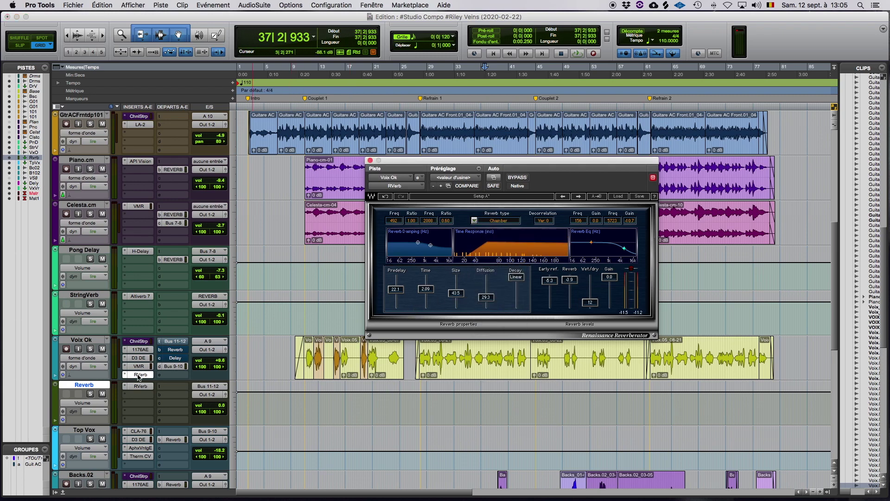
click(145, 387)
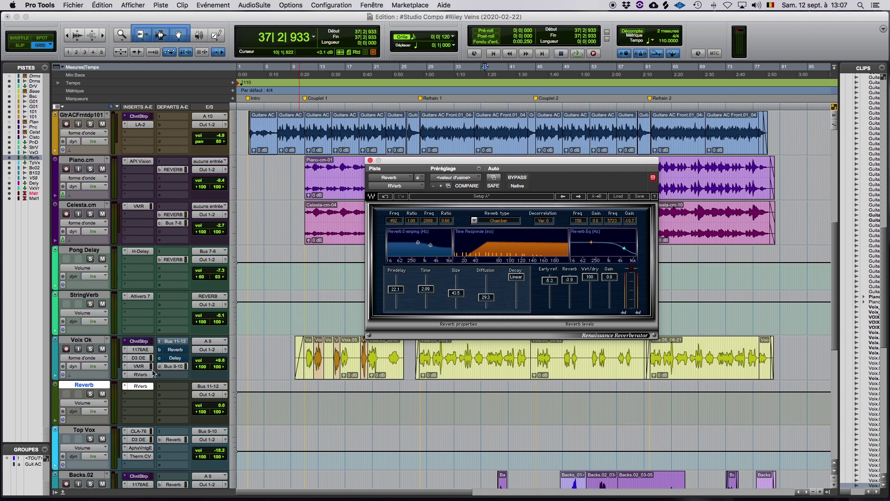
Open the Bus 11-12 send of the Voix Ok track, place its window beside the reverb and unmute the send.
click(182, 344)
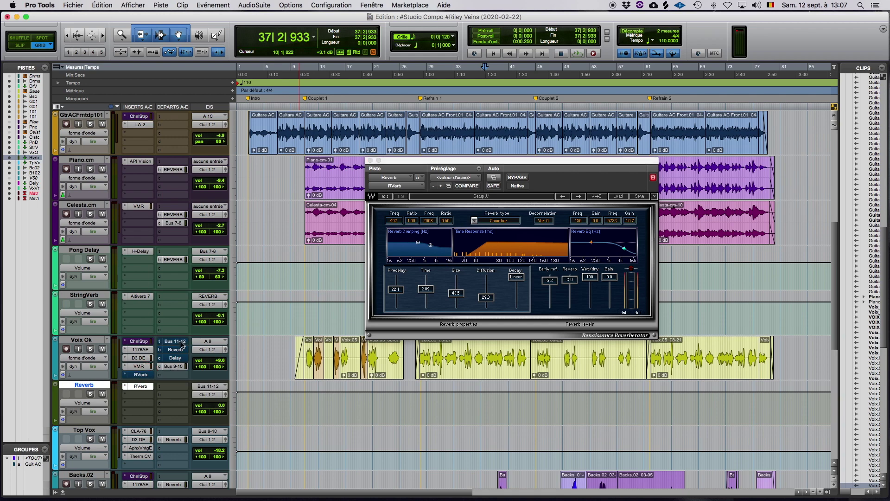
click(182, 343)
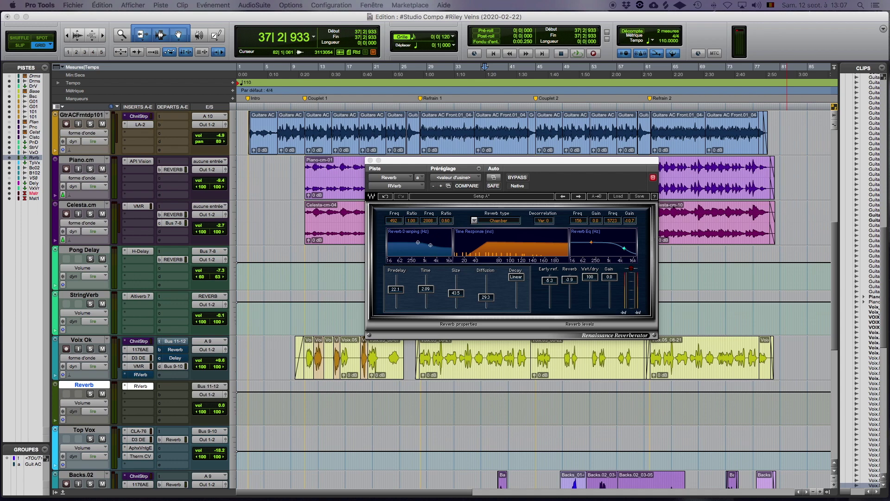
drag(889, 162, 696, 159)
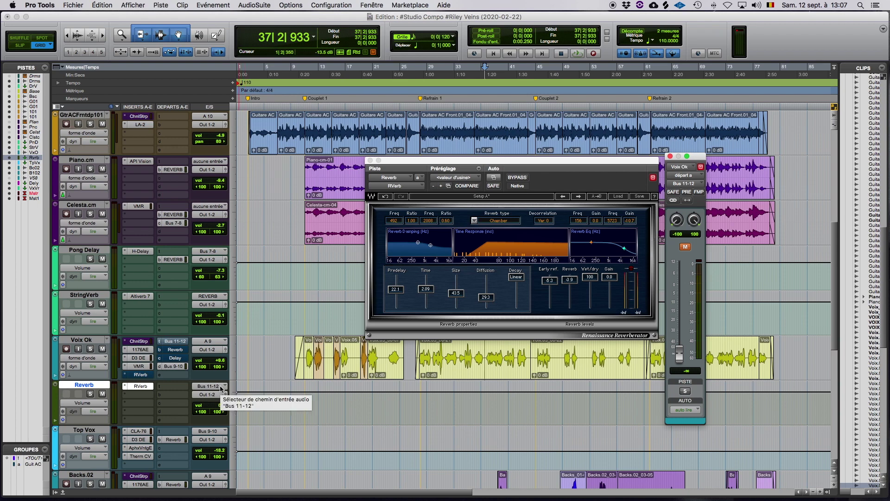
click(685, 247)
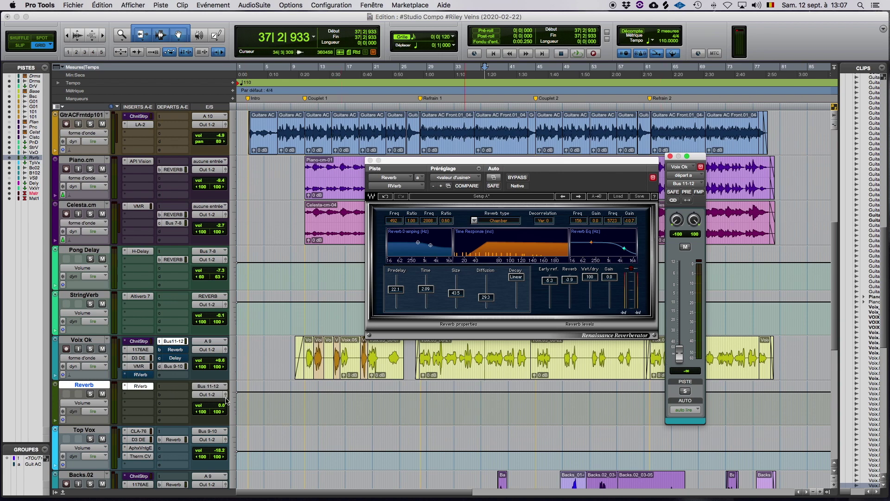
Solo the Voix Ok and Reverb tracks and select the Refrain 1 vocal clip.
click(90, 348)
click(91, 393)
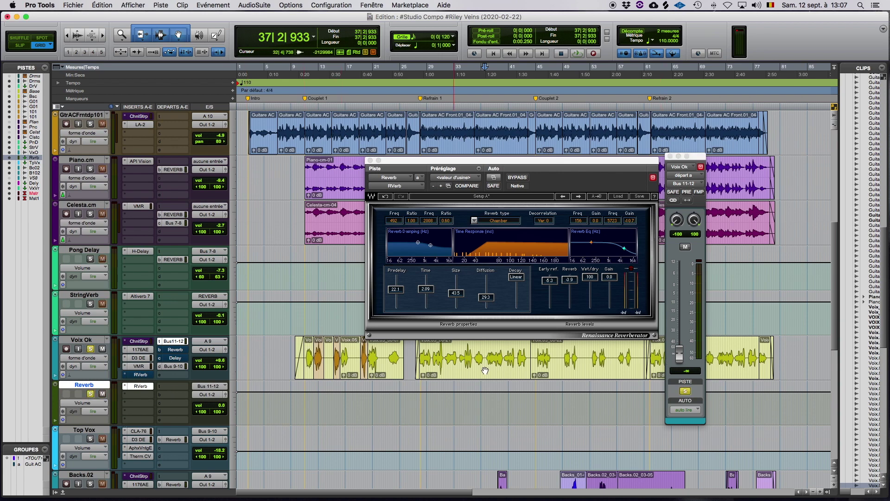
click(512, 372)
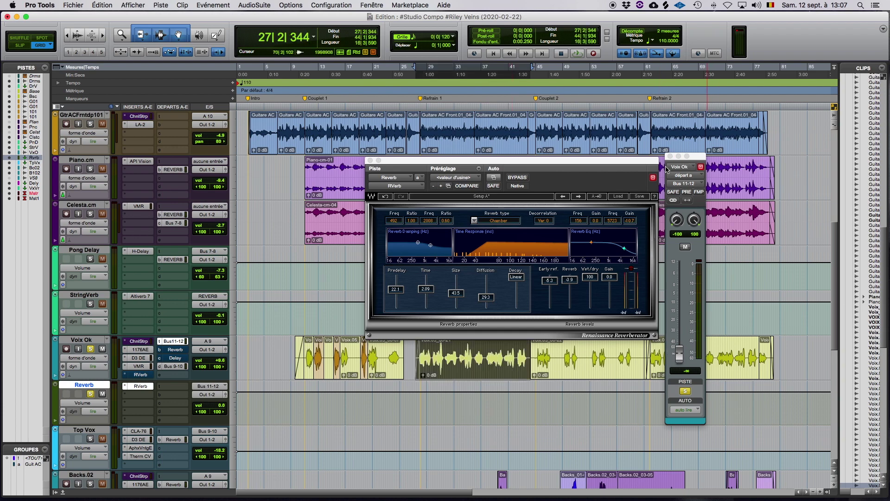
Play Refrain 1 while raising the Voix Ok send to Bus 11-12 from silence to -15.6.
click(681, 344)
key(space)
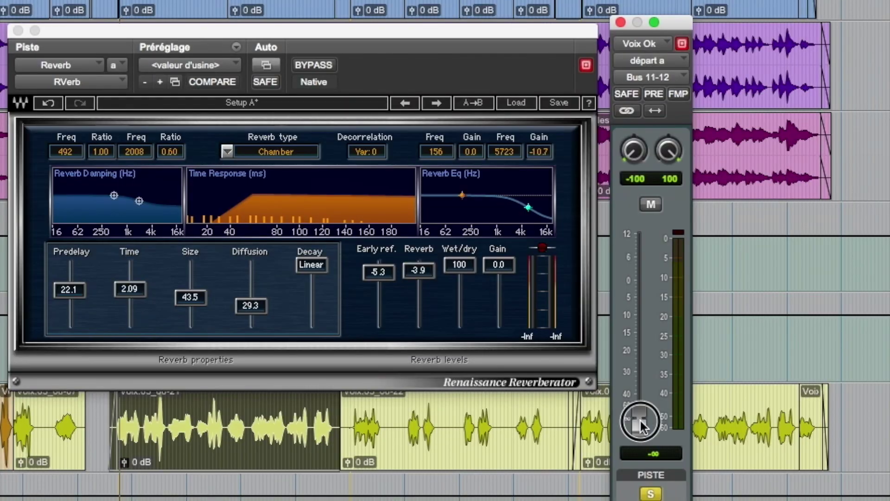
drag(641, 421, 641, 335)
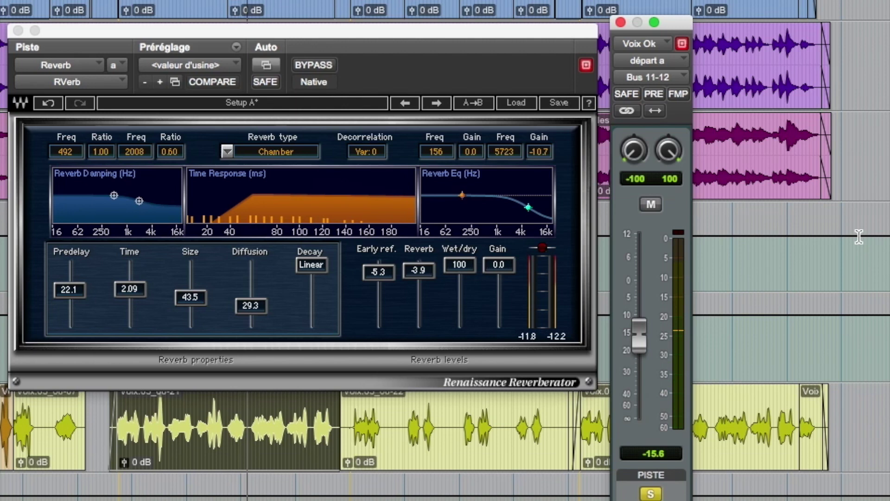
key(space)
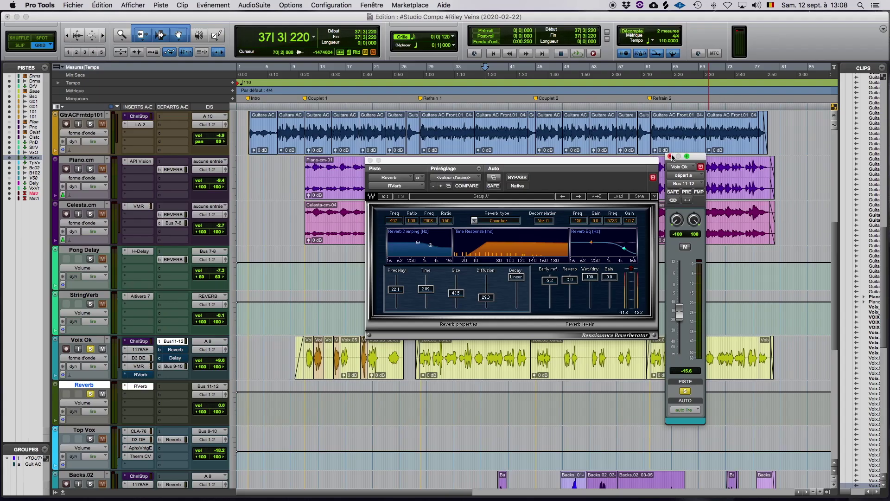
Close the send and RVerb windows and restore the Refrain 1 clip selection.
click(670, 156)
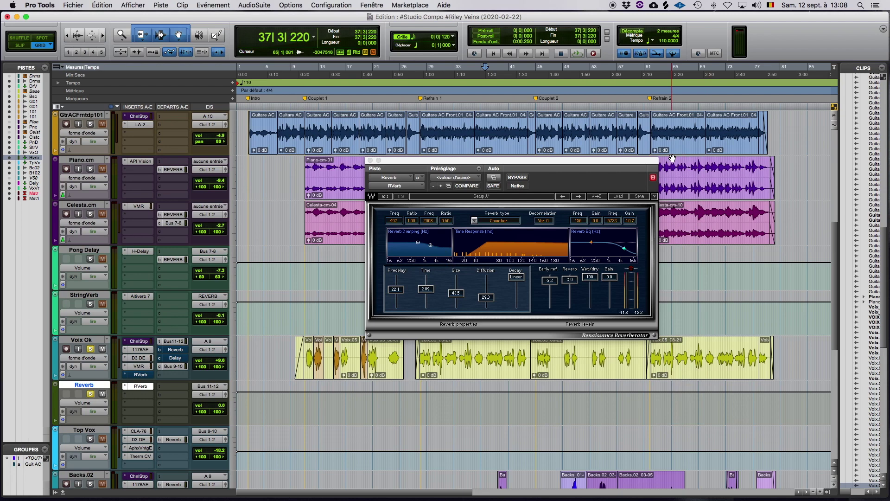
click(370, 160)
key(alt+super+z)
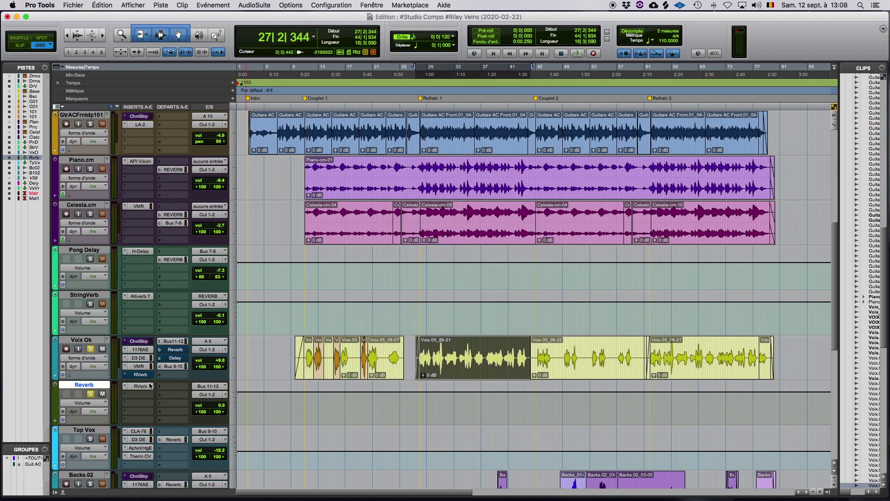
Play Refrain 1 and compare the Voix Ok insert reverb with the Reverb auxiliary send.
key(space)
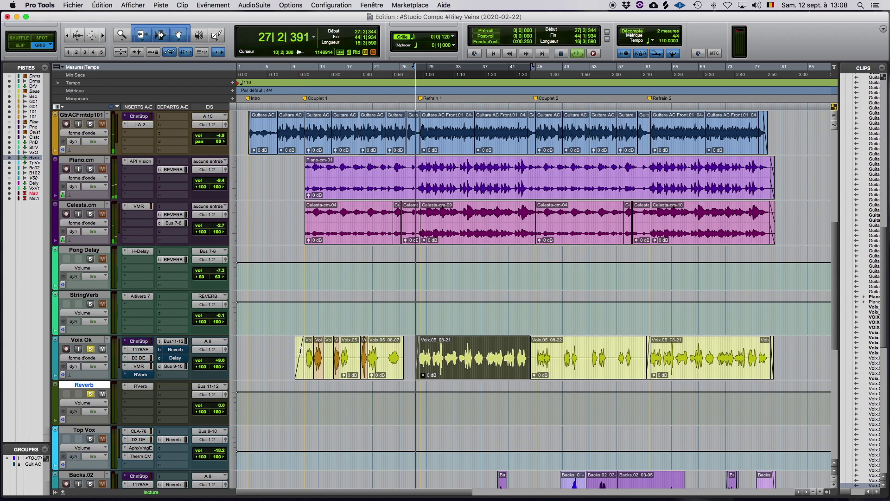
super+click(142, 376)
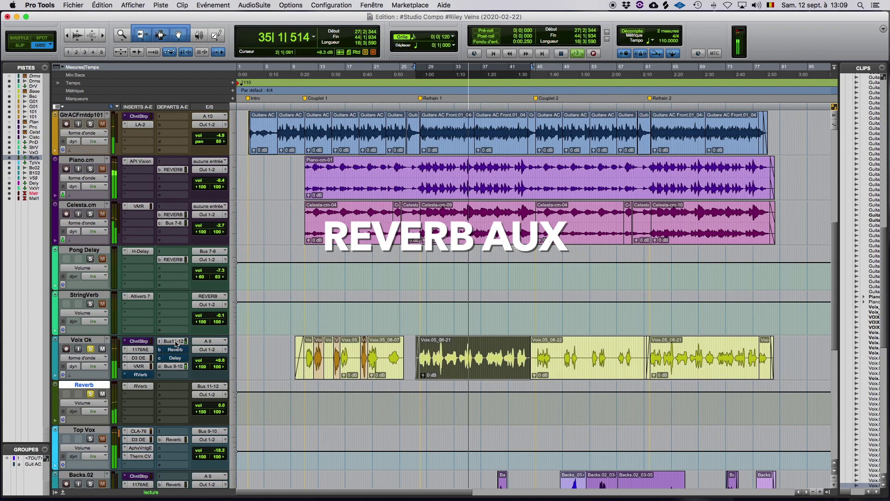
key(space)
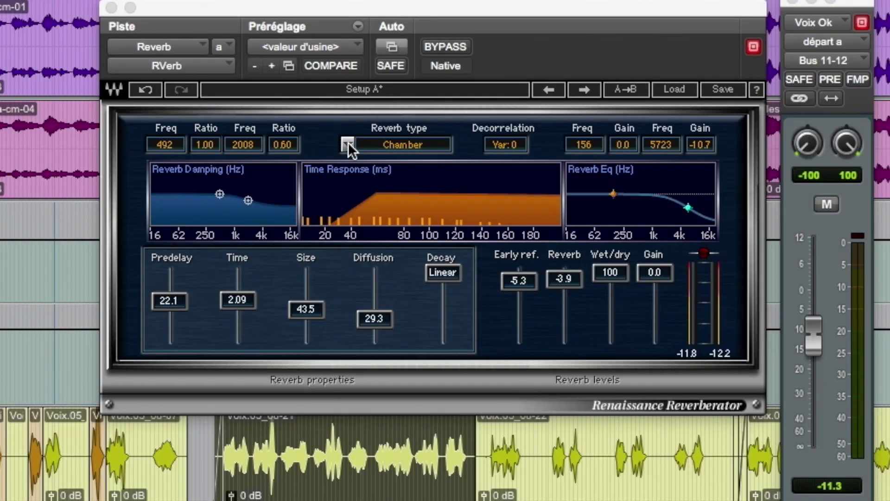
Check the available reverb types on the Reverb auxiliary and raise the Voix Ok send level to -0.1.
click(473, 220)
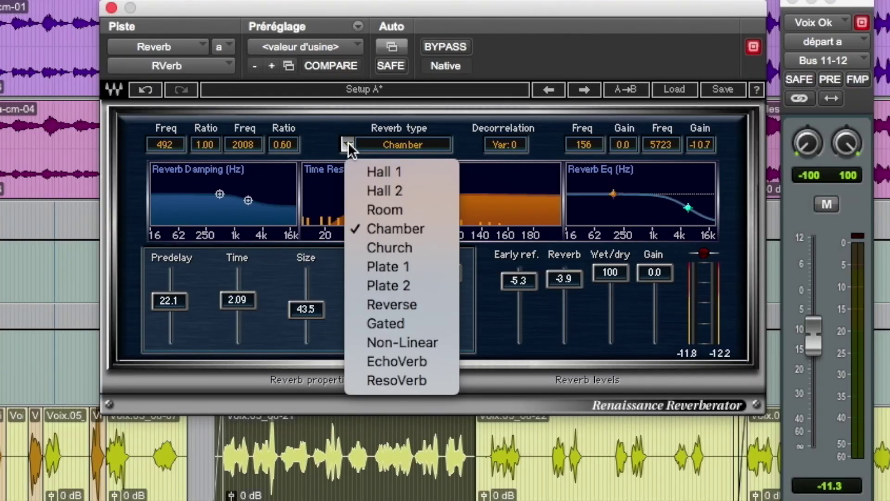
click(363, 147)
drag(800, 324, 826, 294)
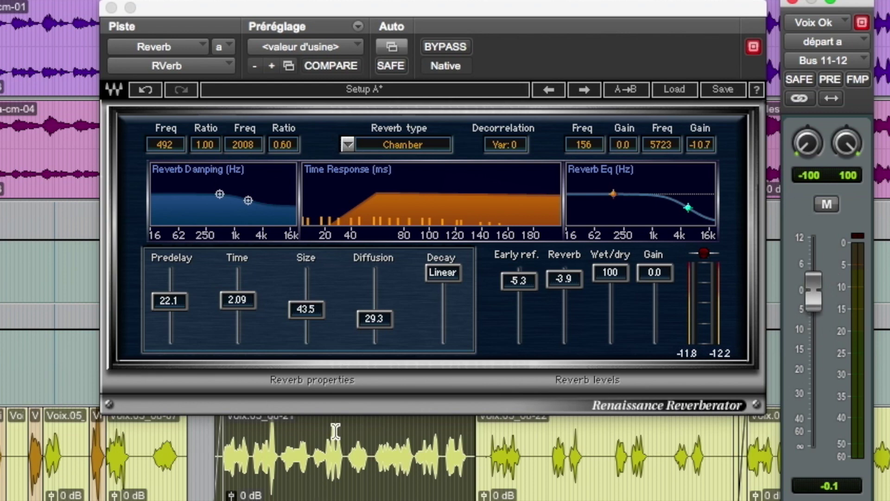
Audition the Hall 1, Hall 2, Room and Church reverb types on the auxiliary during Refrain 1 playback.
click(347, 145)
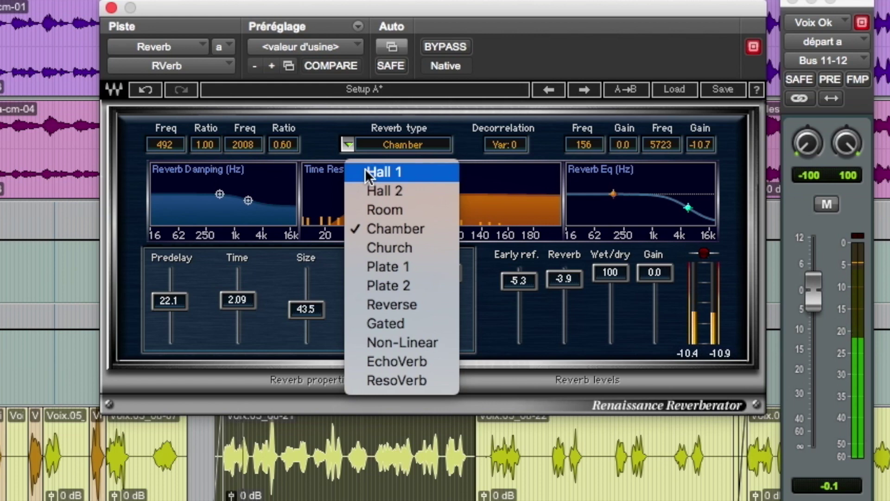
click(366, 170)
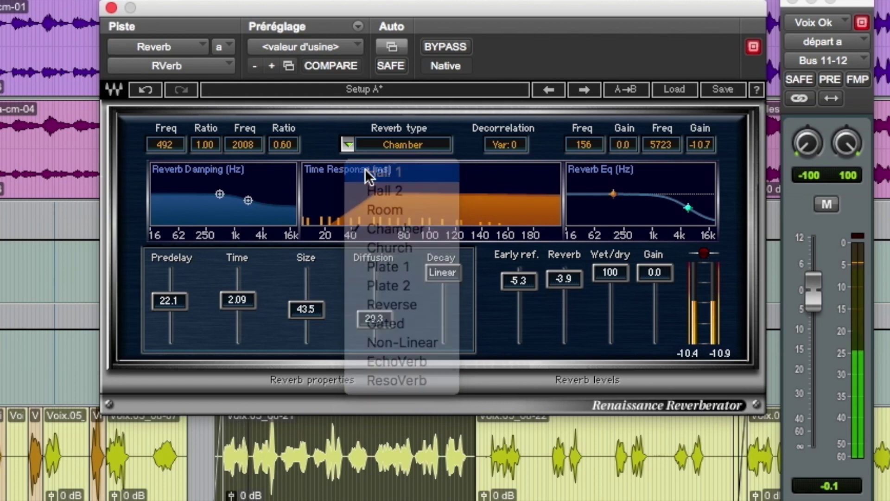
click(346, 144)
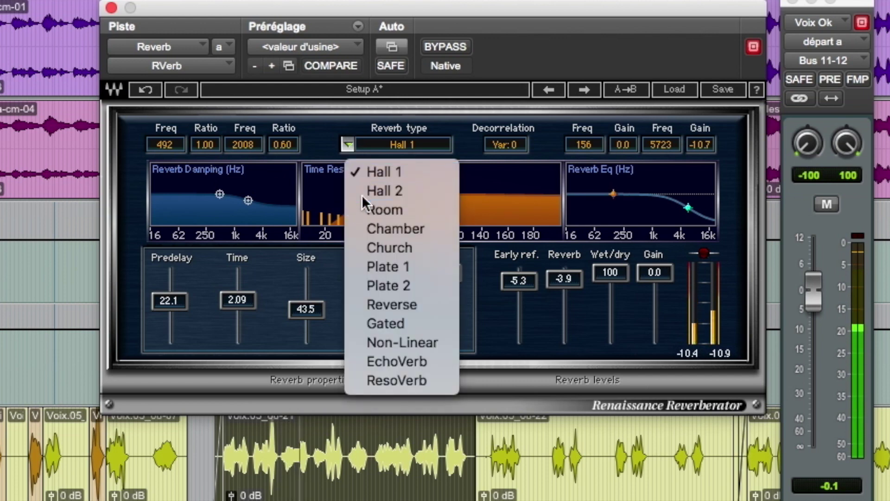
click(362, 192)
click(349, 149)
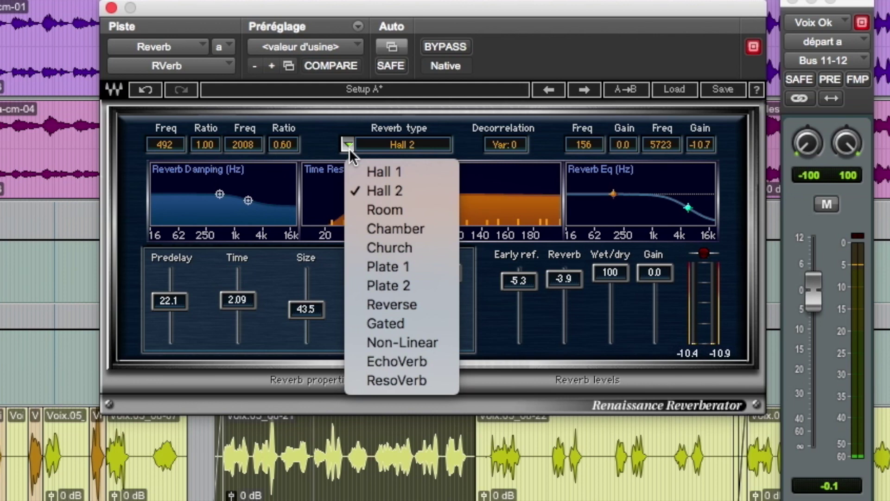
click(371, 209)
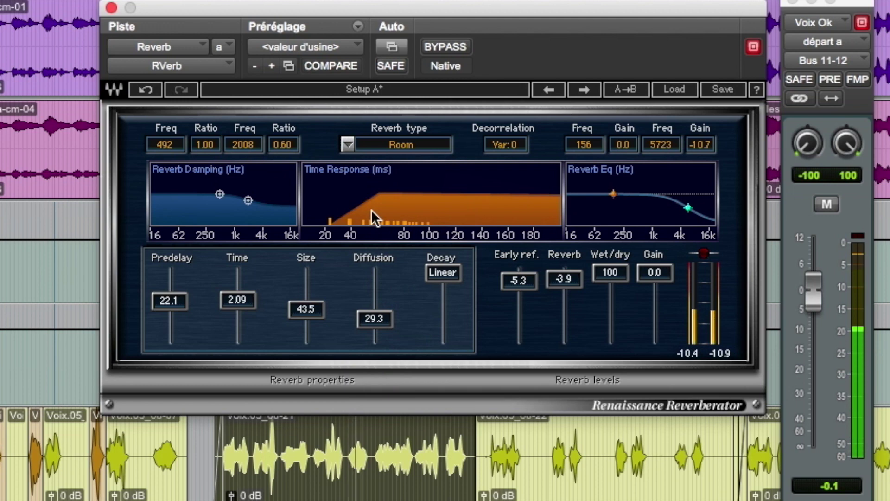
click(349, 141)
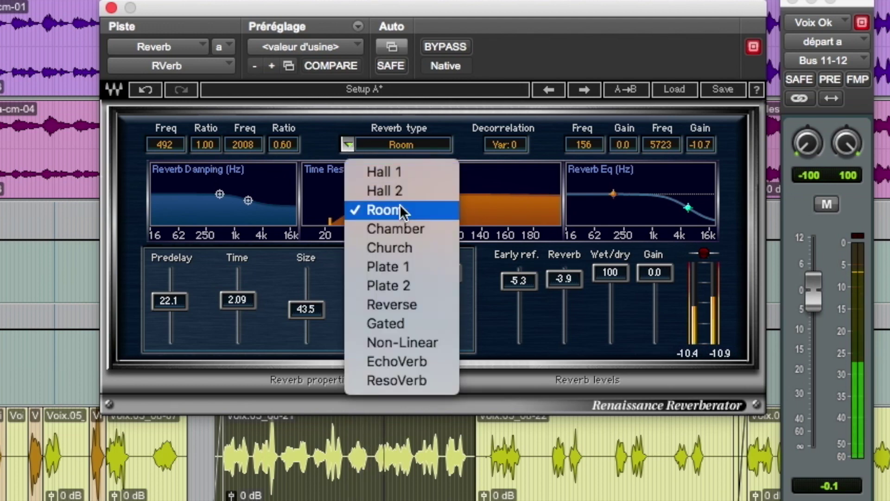
click(420, 241)
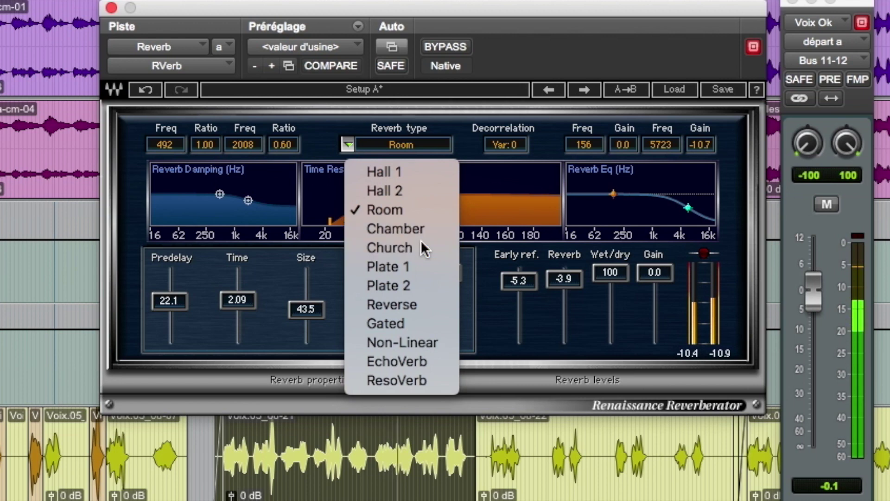
Audition the Plate 1, Plate 2 and Reverse reverb types on the auxiliary and stop playback.
click(353, 142)
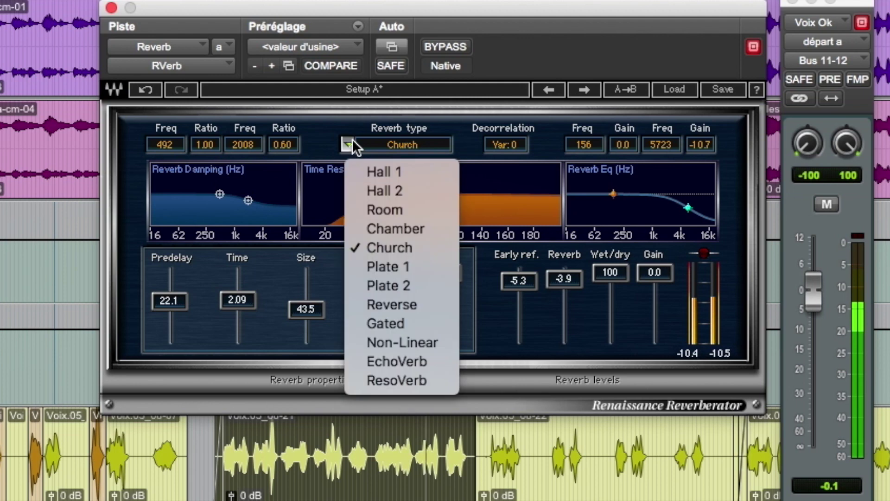
click(402, 263)
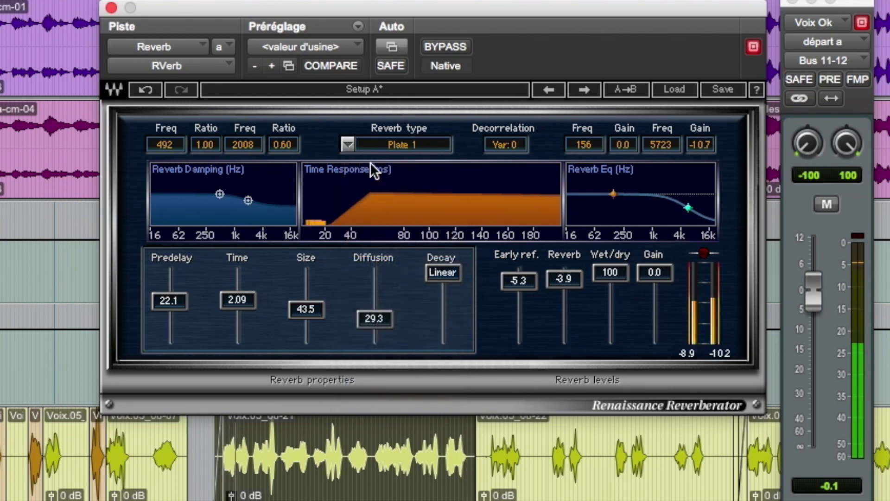
click(354, 140)
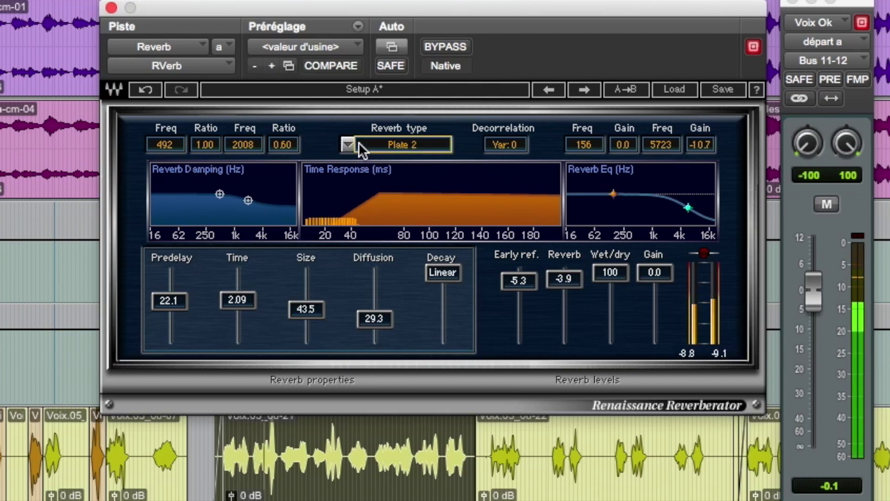
click(349, 141)
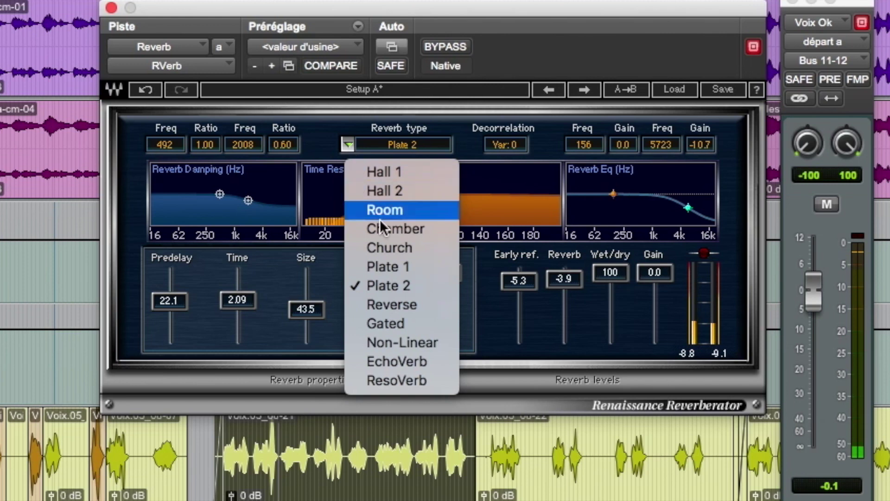
click(405, 304)
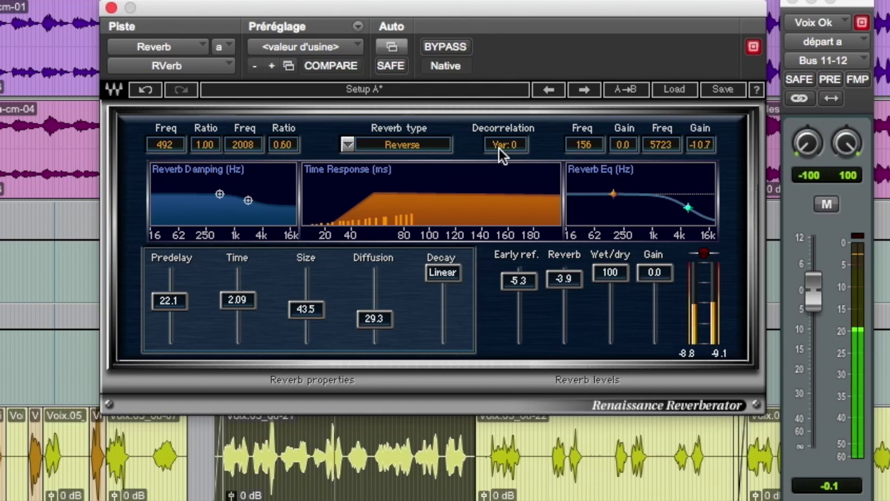
key(space)
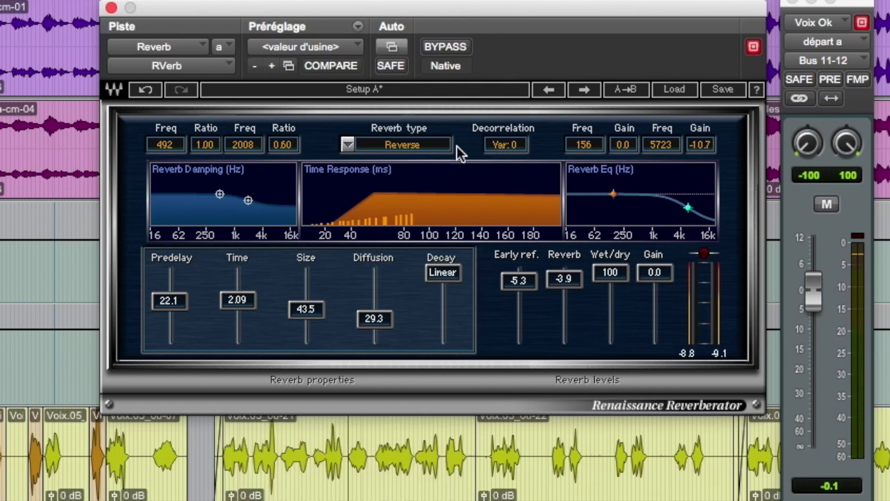
Switch the auxiliary's reverb type back to Chamber and on to Church.
click(349, 144)
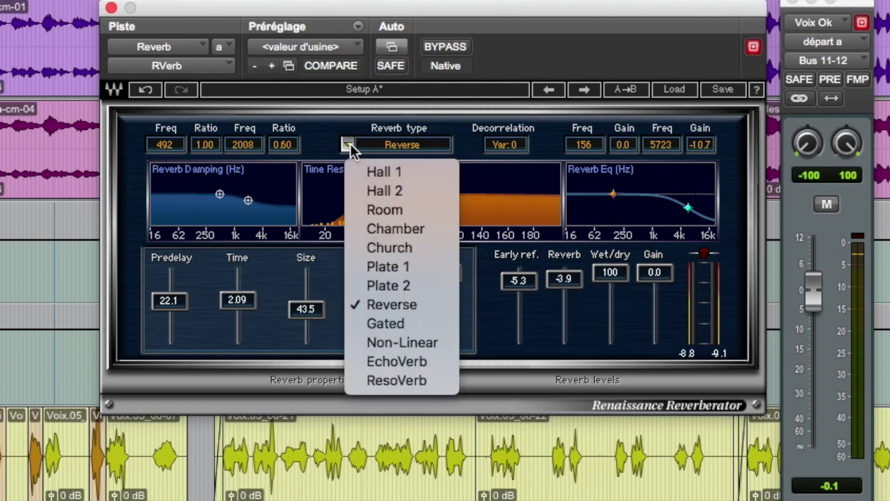
click(408, 223)
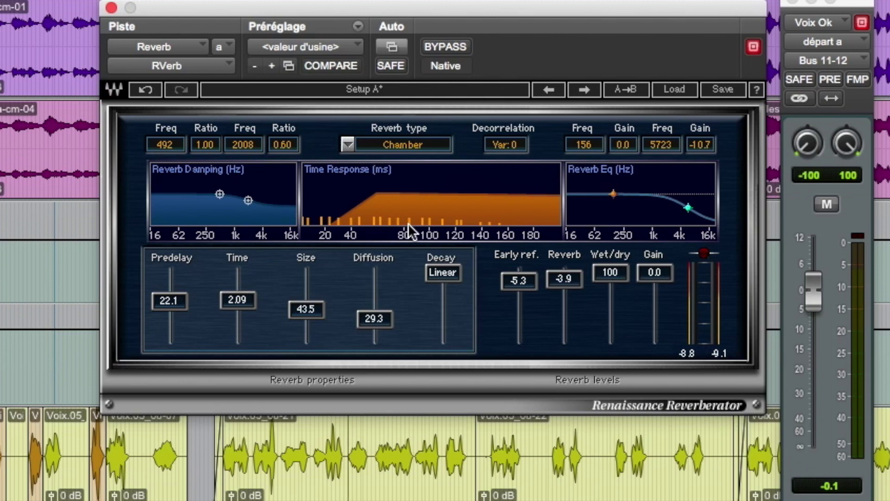
click(355, 141)
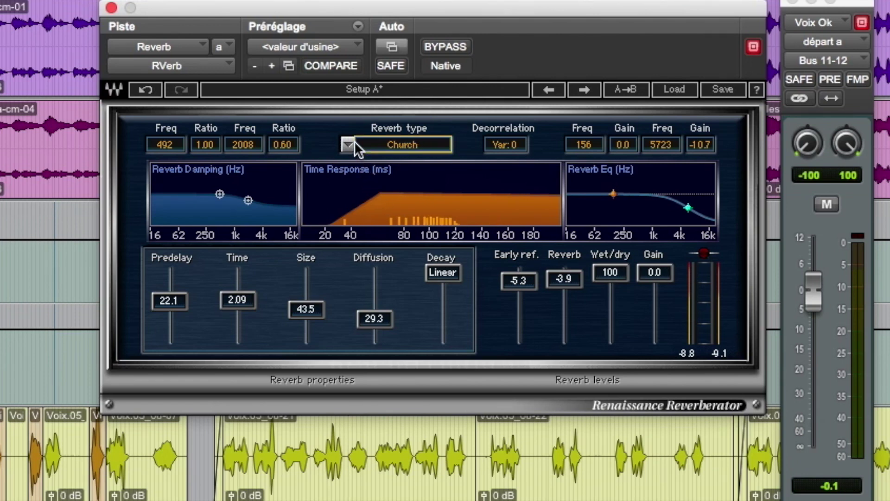
Switch the auxiliary's reverb type to Plate 1, set it back to Chamber and close the reverb plug-in window.
click(355, 141)
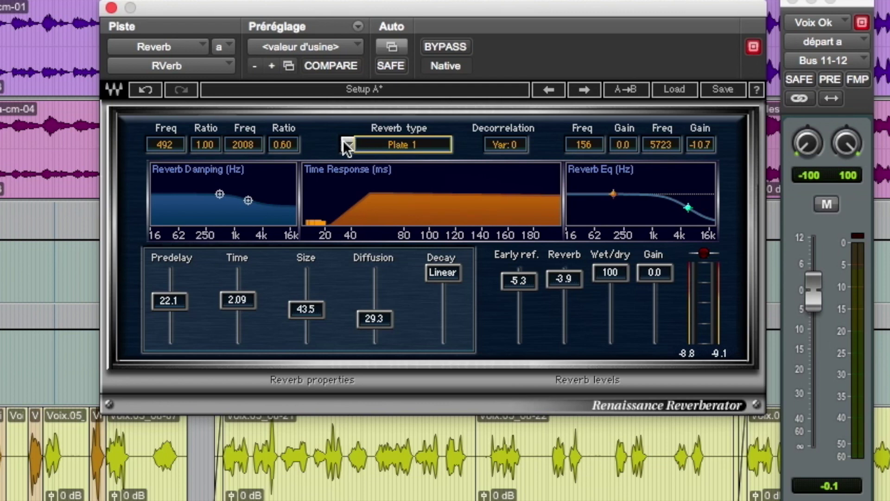
click(344, 142)
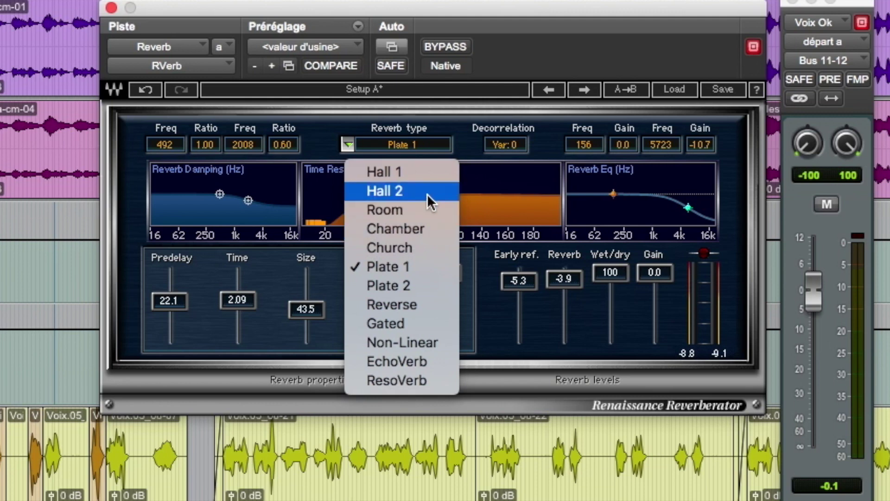
click(401, 228)
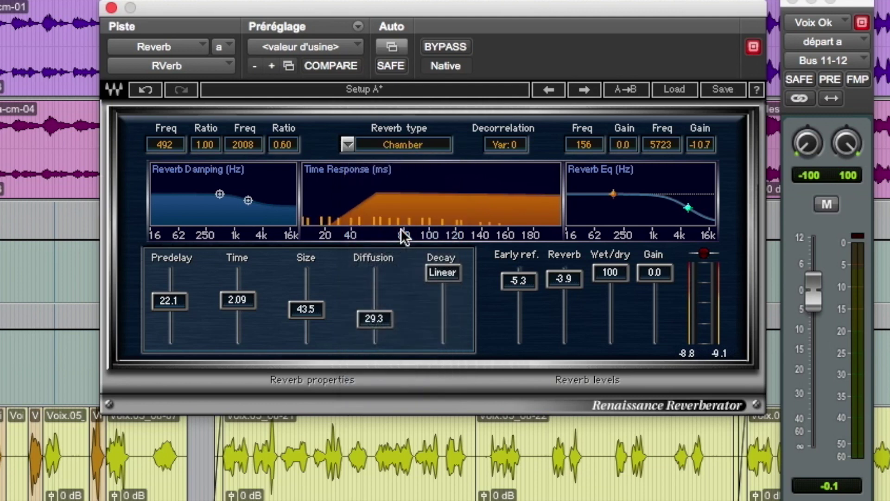
click(111, 7)
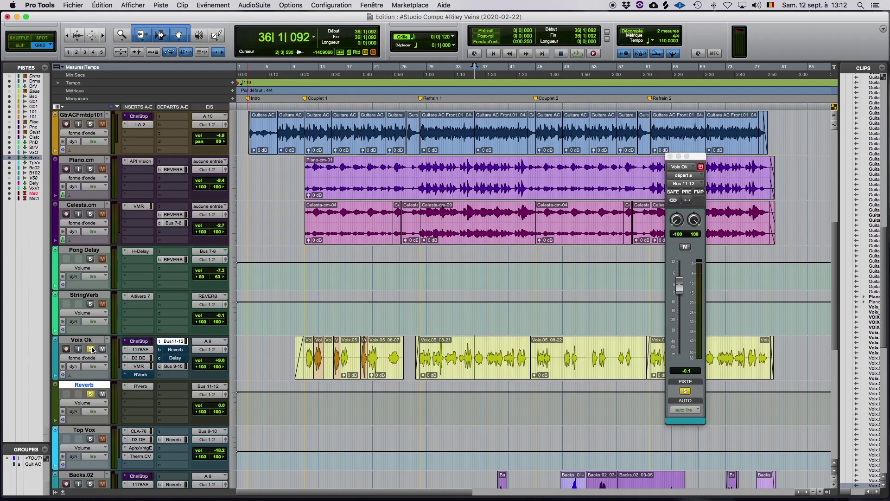
Compare the full mix with and without the Reverb auxiliary by muting and unmuting it during Refrain 1 playback, and stop playback.
click(102, 395)
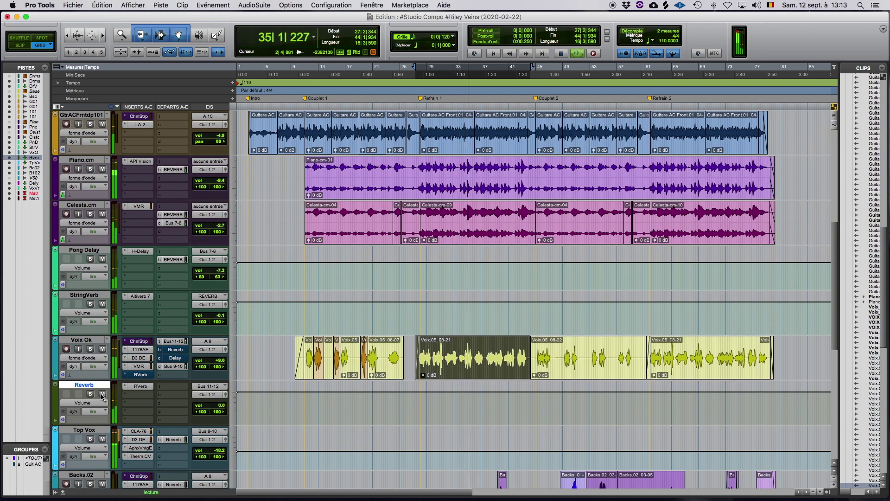
click(102, 395)
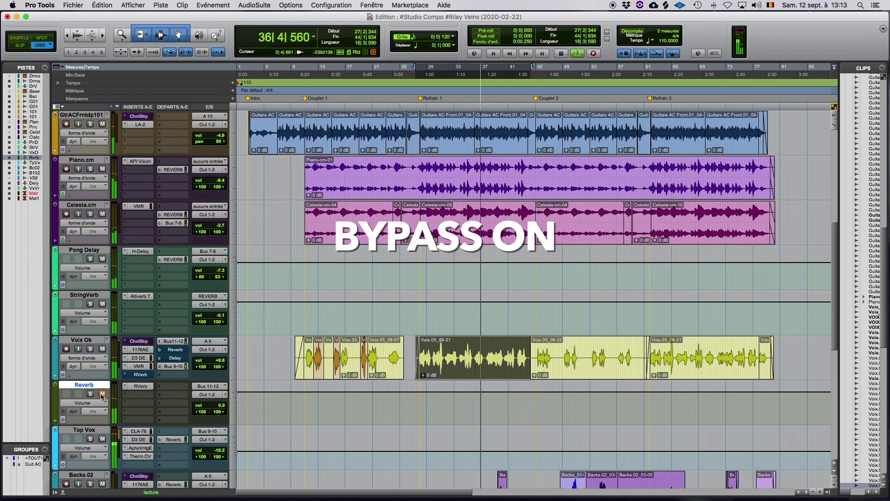
key(space)
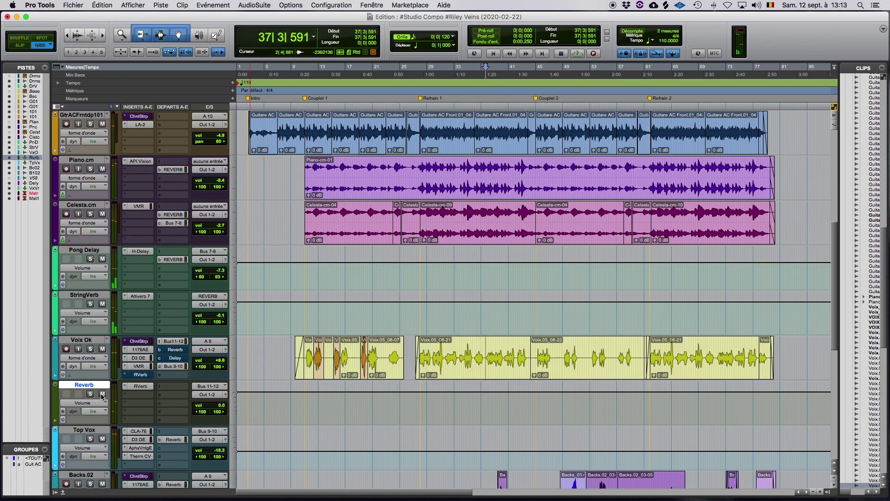